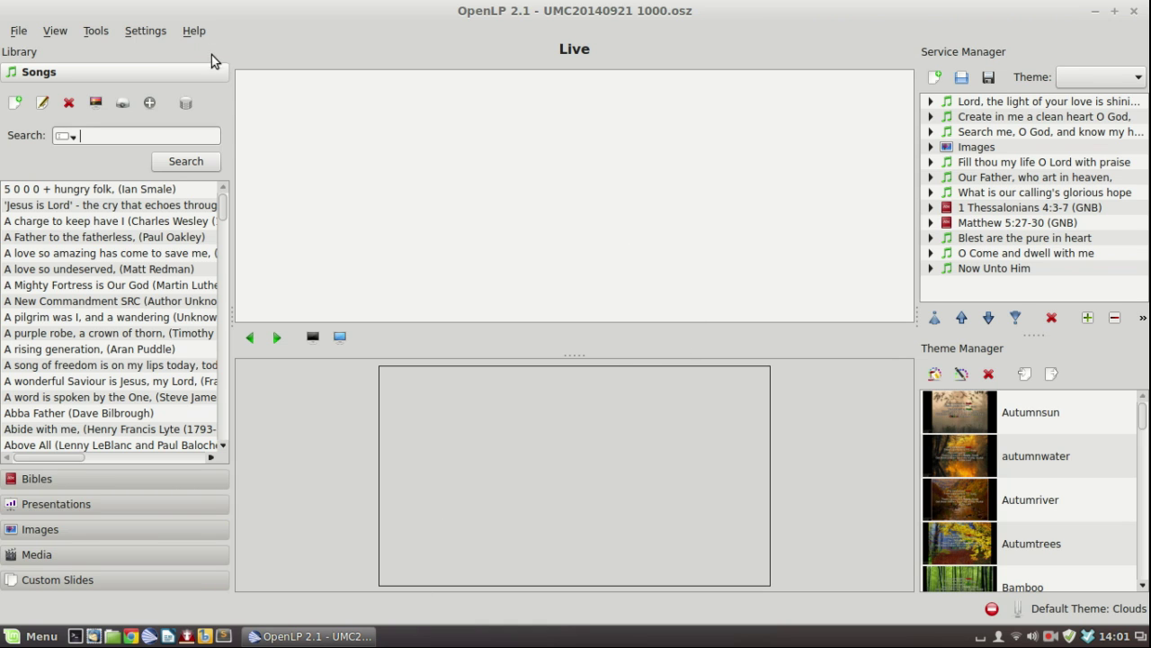
Step: Check the program's version information in the About window and close it
click(194, 31)
click(227, 88)
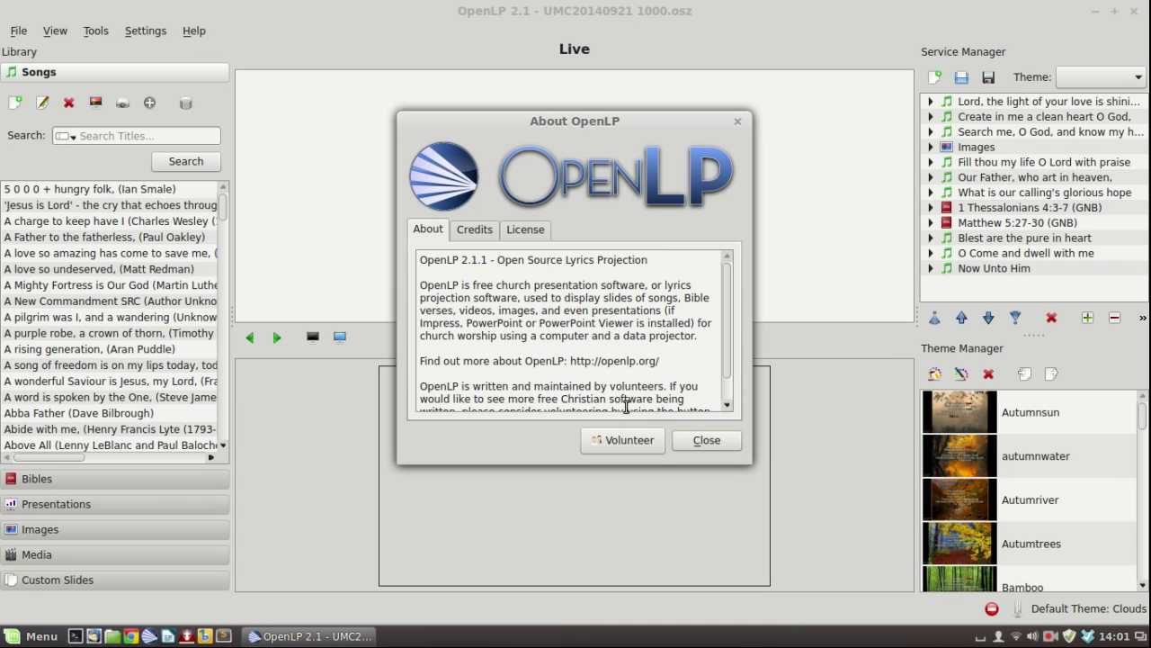
click(703, 439)
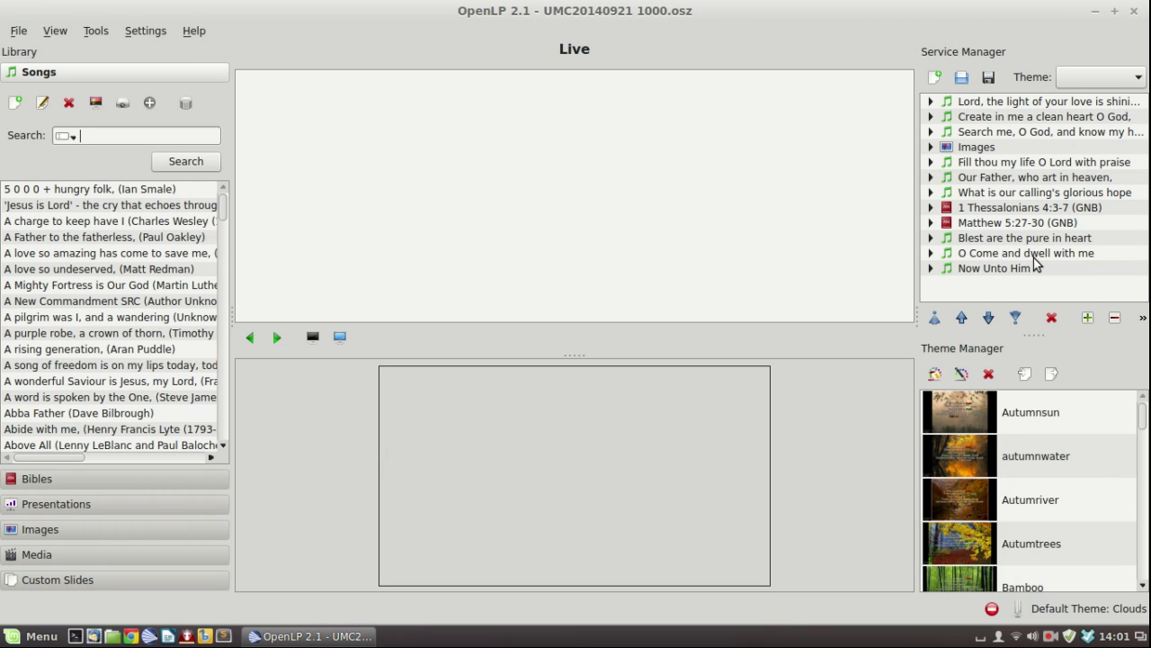
Step: Create a new service and search the song library by entire song for "what can i give"
click(940, 79)
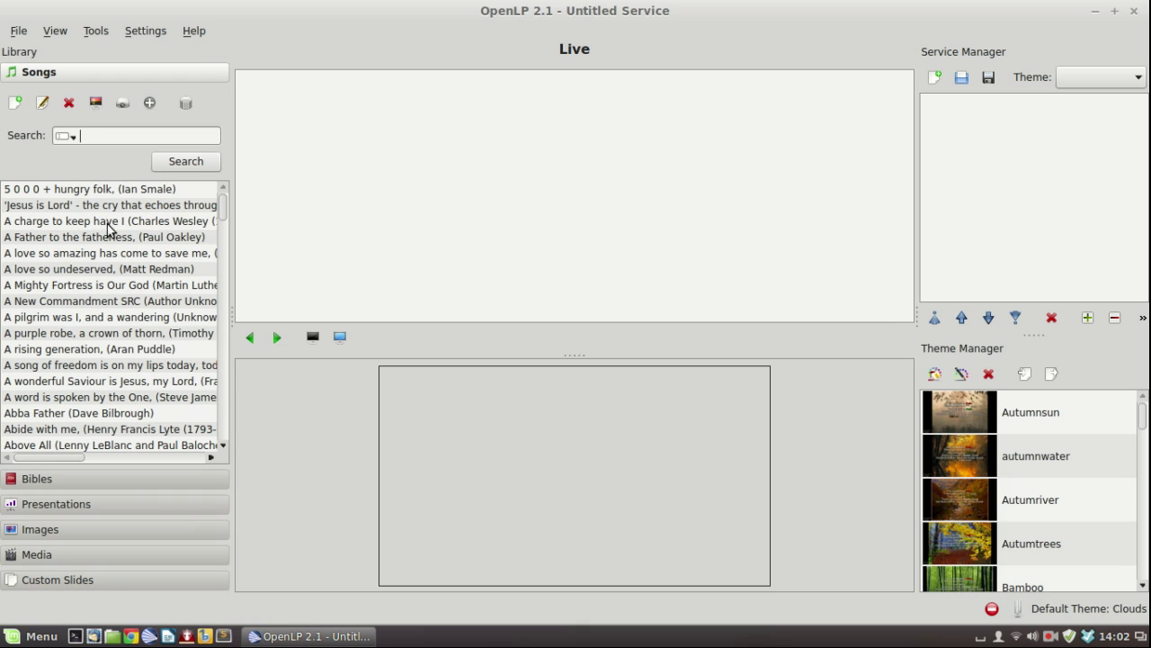
click(70, 136)
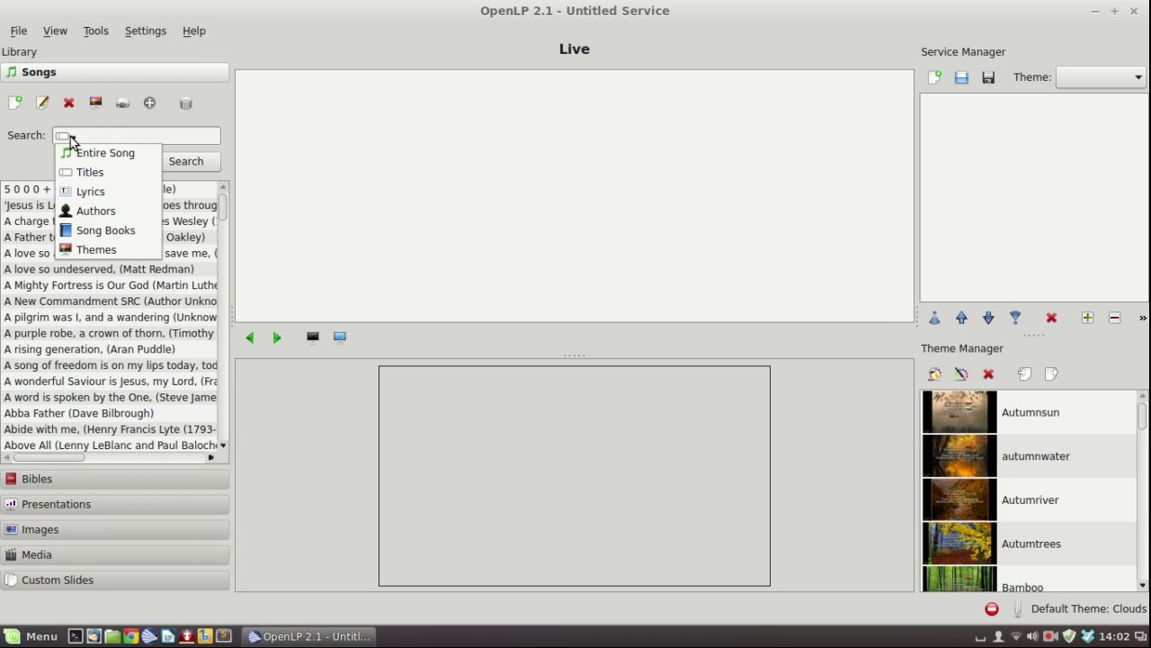
click(136, 155)
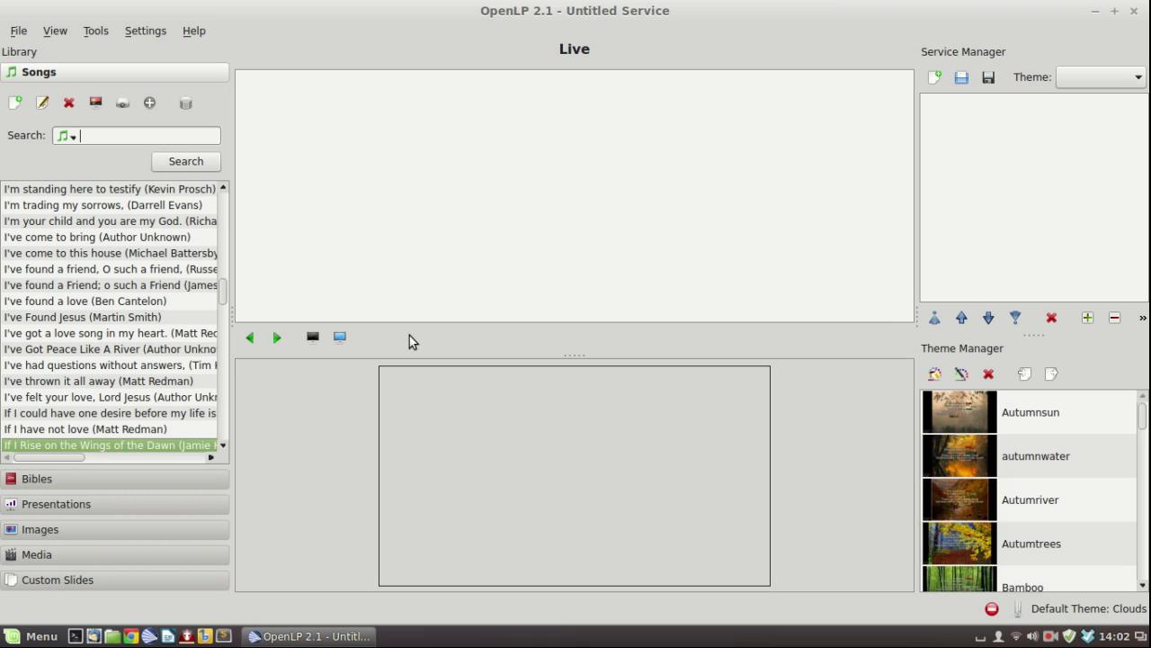
text(what can )
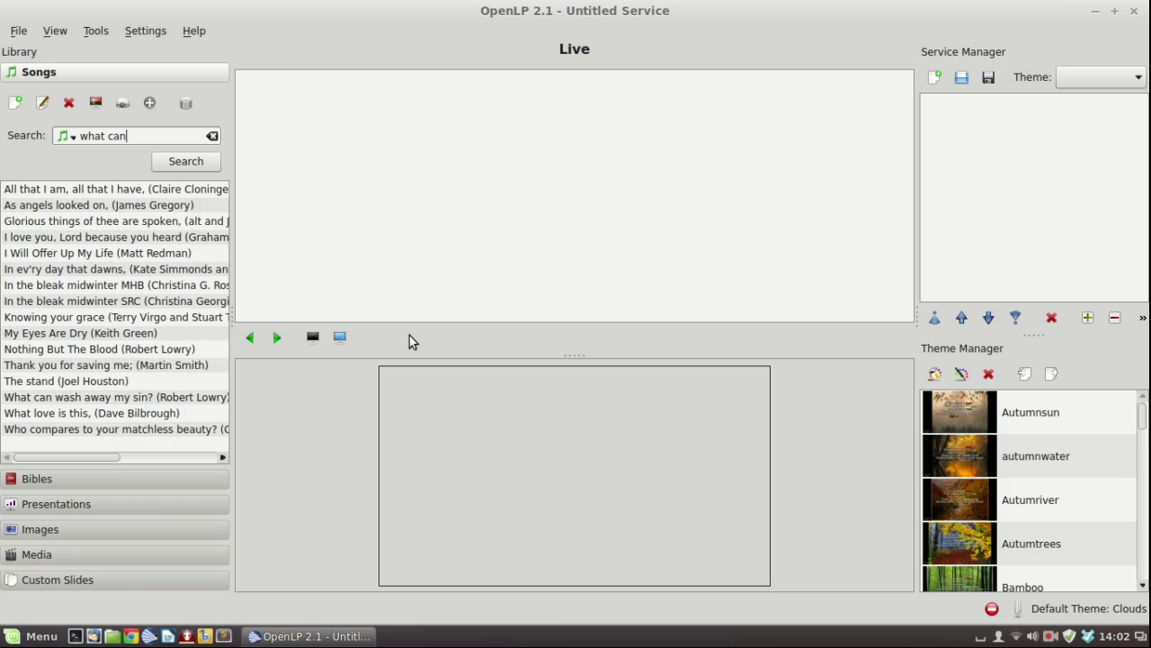
text(i gi)
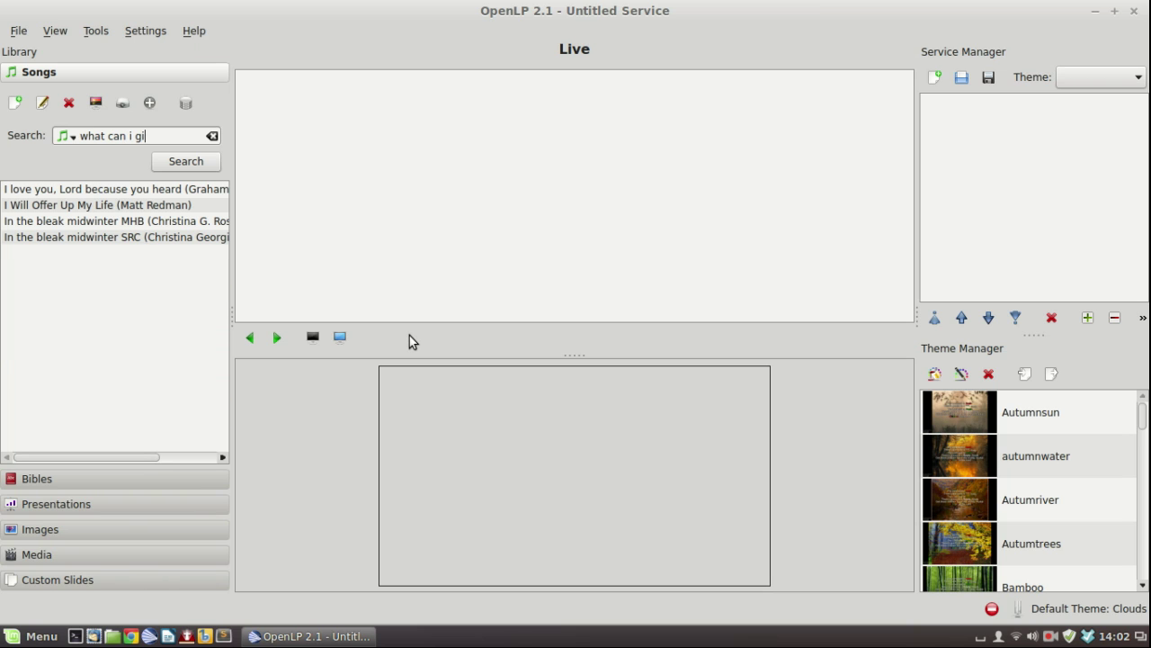
text(ve)
Step: Add the song "I Will Offer Up My Life" from the search results to the service
click(90, 205)
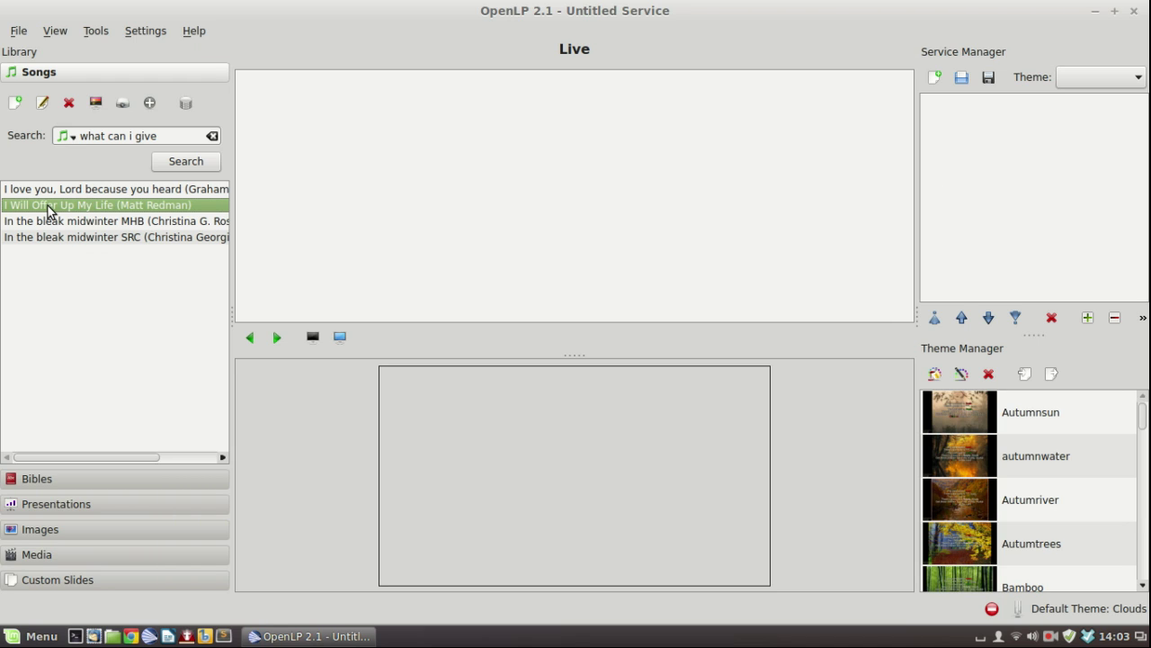
drag(49, 209, 998, 126)
drag(1001, 127, 996, 129)
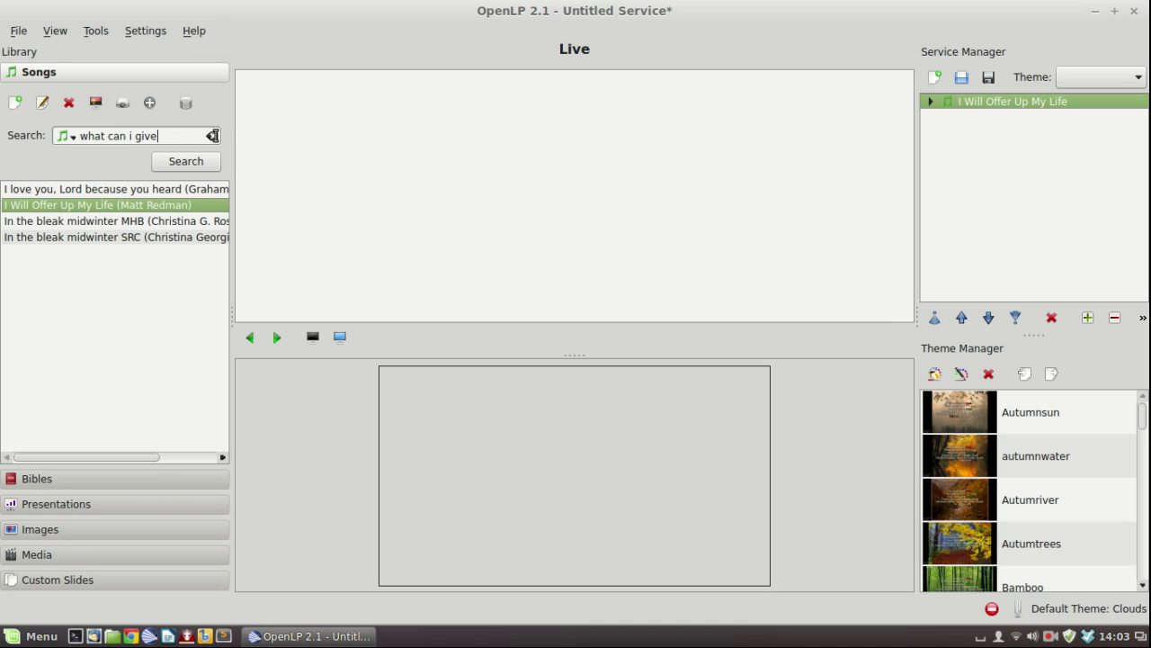
Step: Search the songs by title for "corner" and add "Cornerstone" to the service
key(ctrl+a)
key(BackSpace)
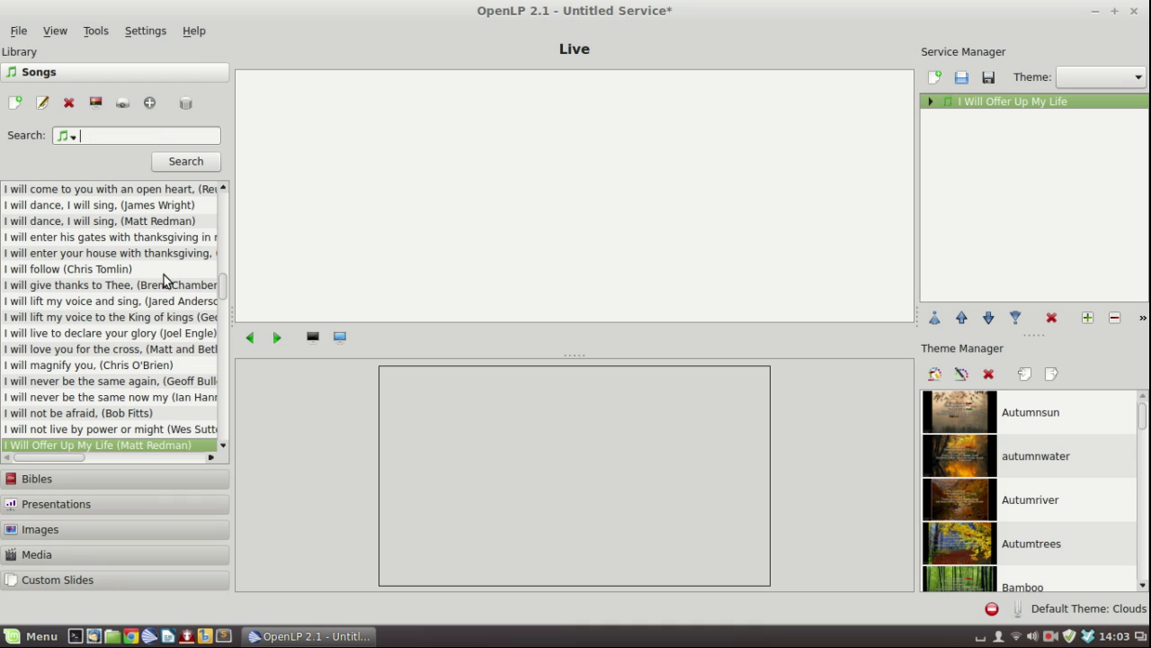
click(73, 138)
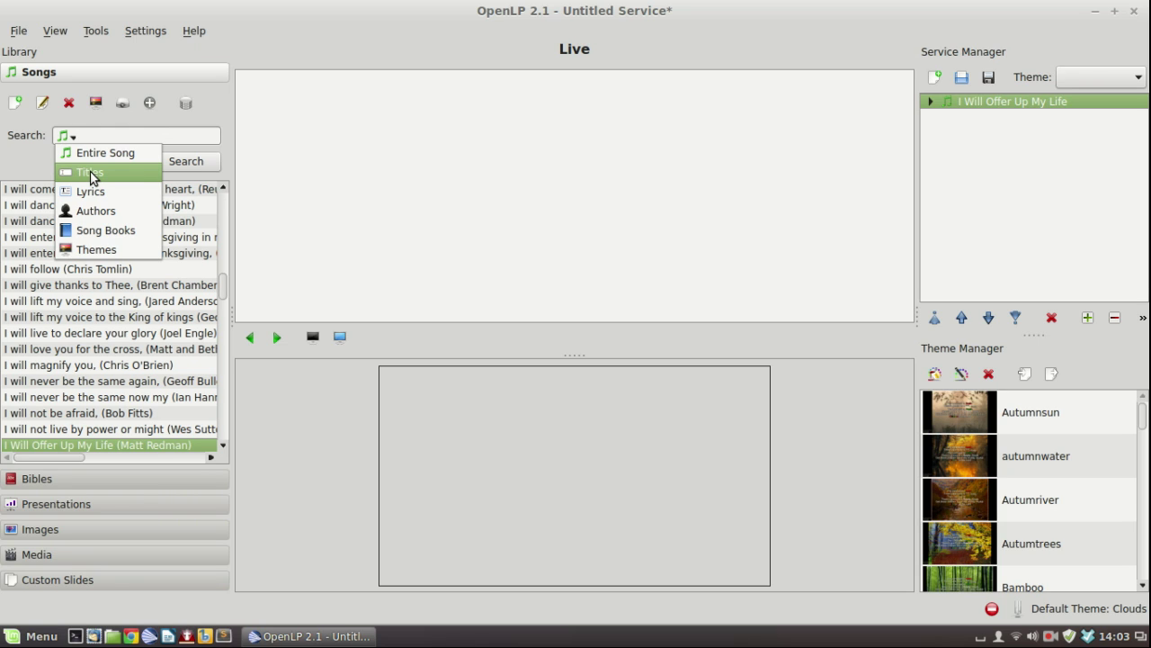
key(Escape)
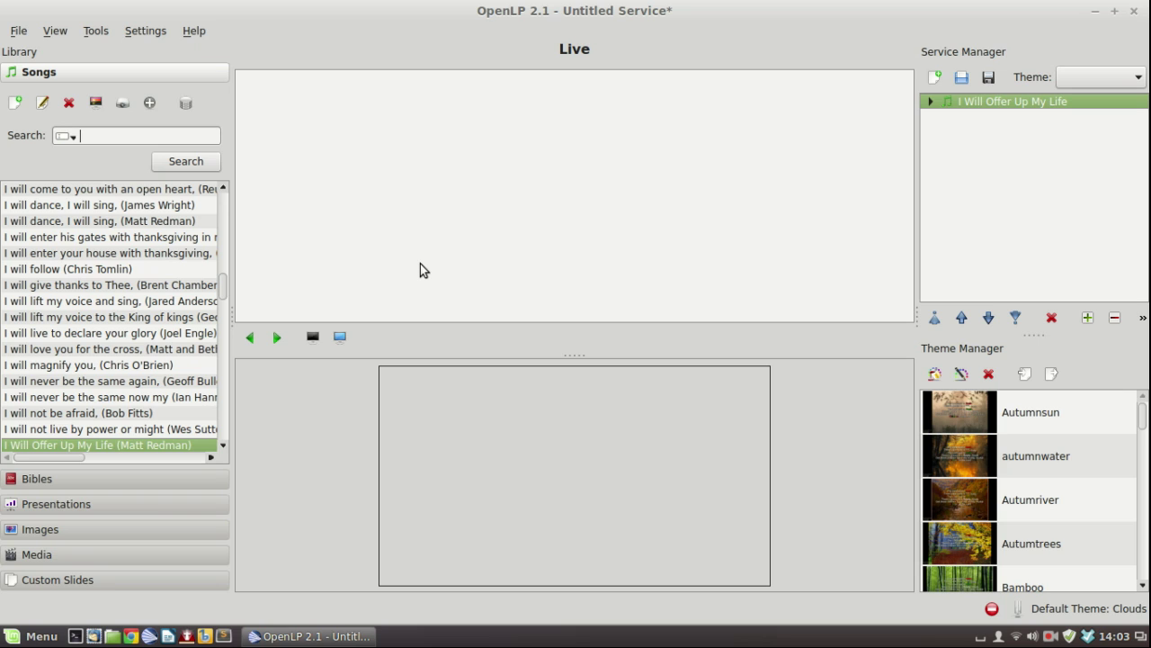
text(corner)
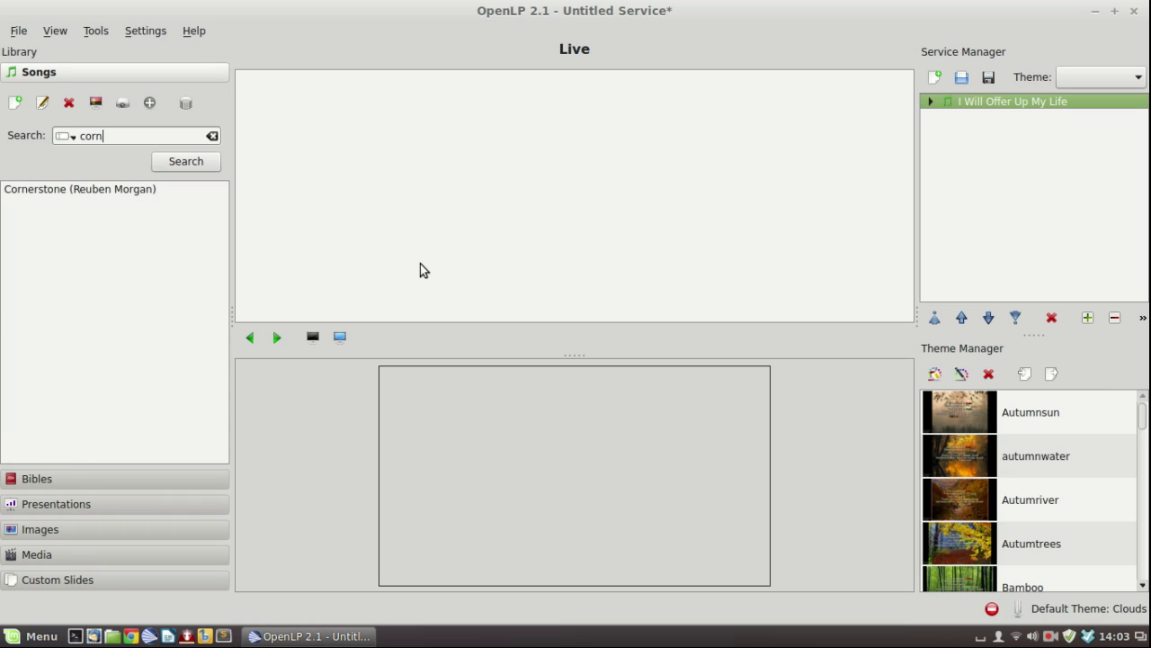
click(71, 190)
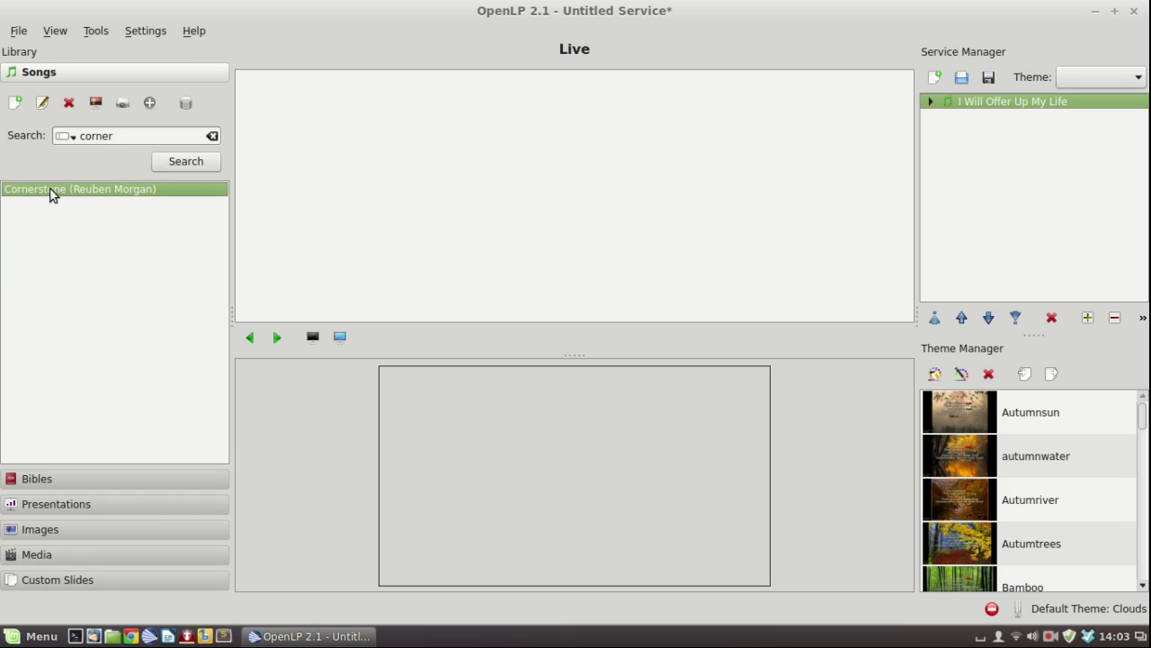
drag(51, 195, 1025, 168)
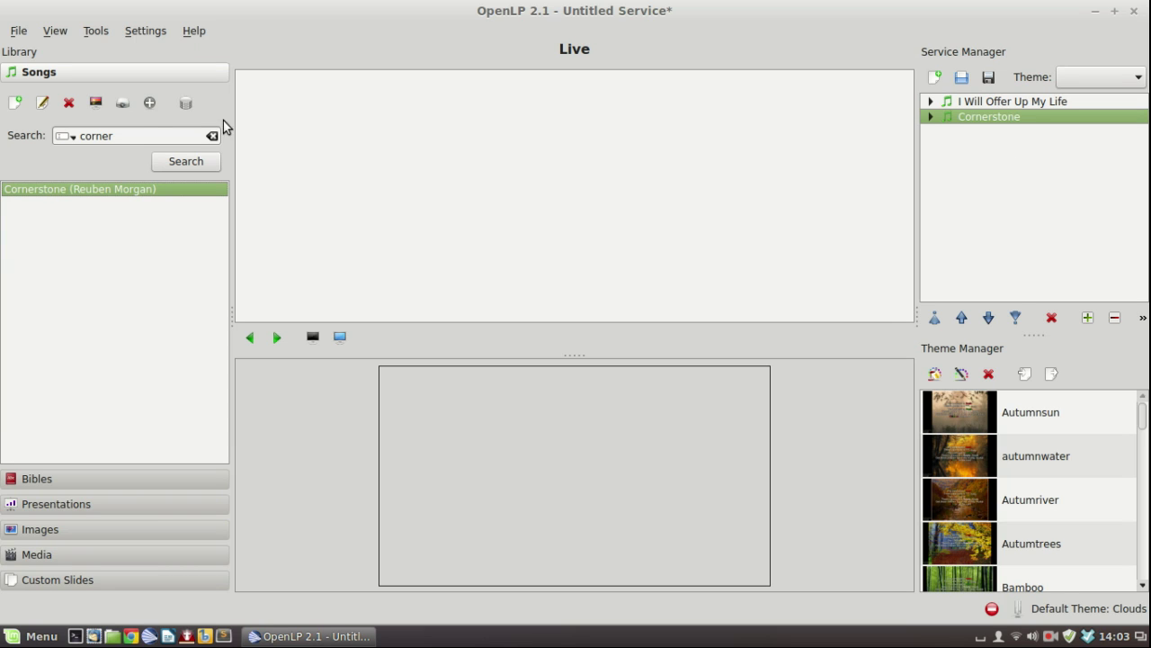
Step: Search the song titles for "the lord's prayer" and add the first "The Lord's Prayer" entry to the service
drag(114, 135, 80, 134)
text(the lord)
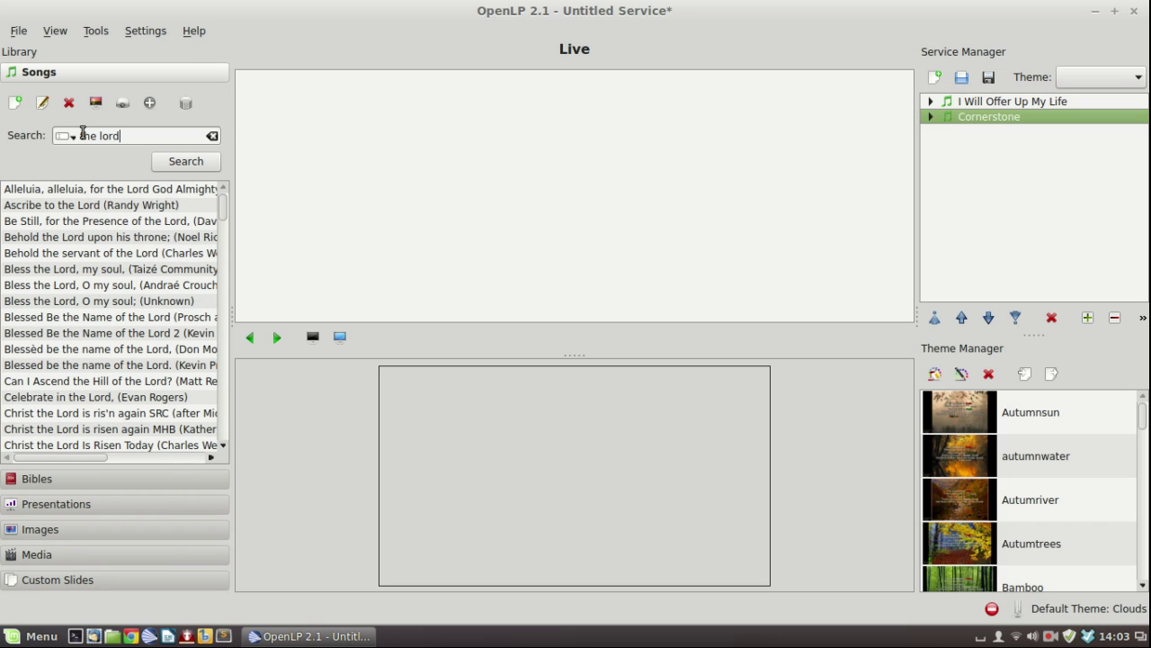
text('s prayer)
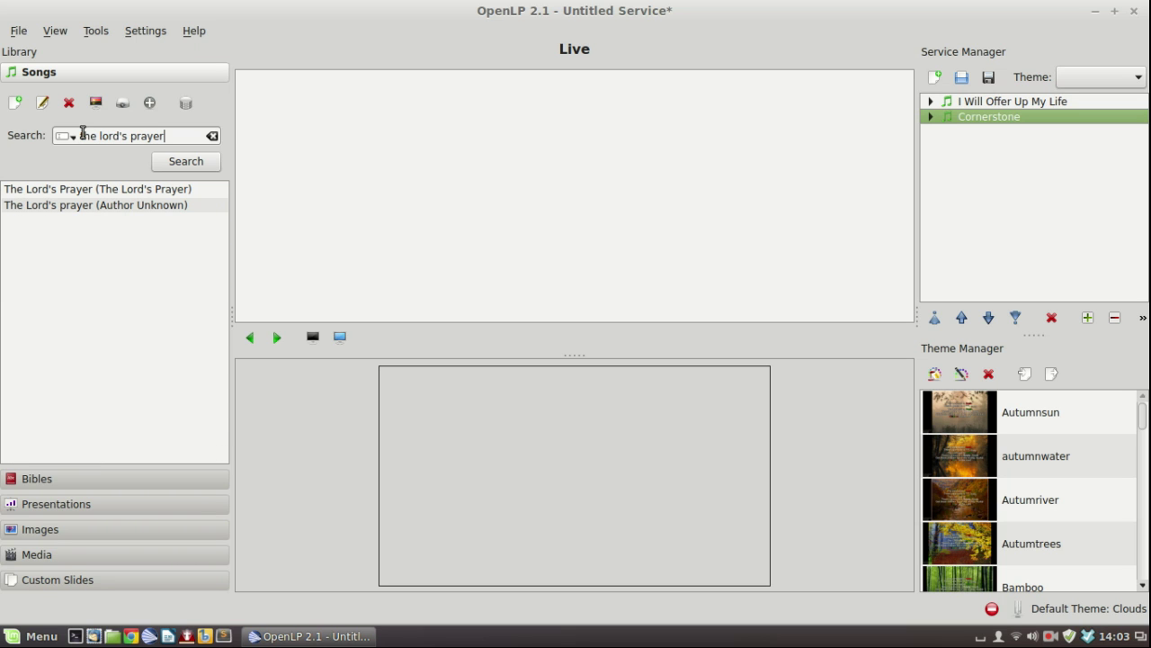
click(118, 189)
drag(98, 186, 1014, 156)
Step: Clear the title search and search the songs by author for "wesley"
drag(175, 135, 72, 136)
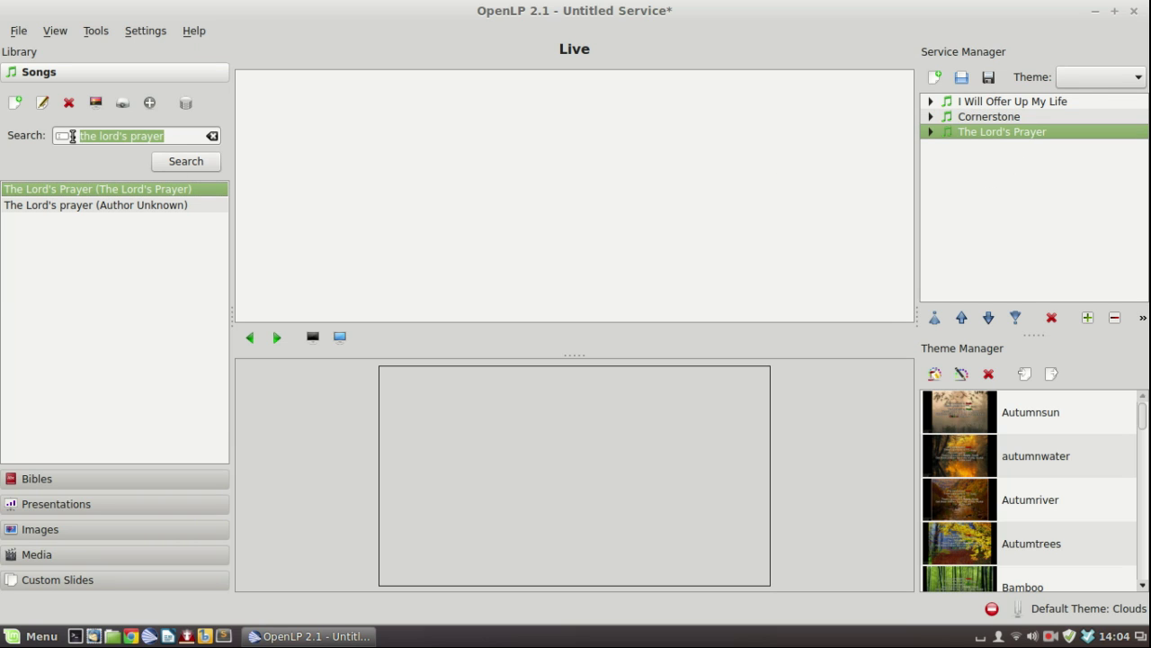
key(BackSpace)
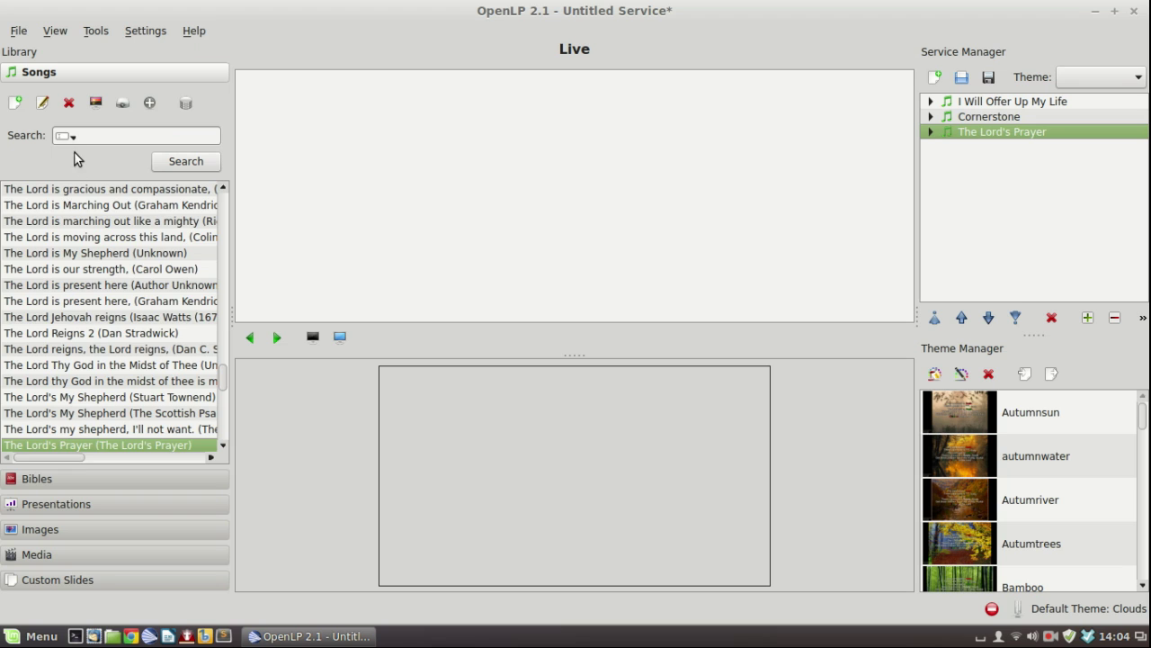
click(72, 138)
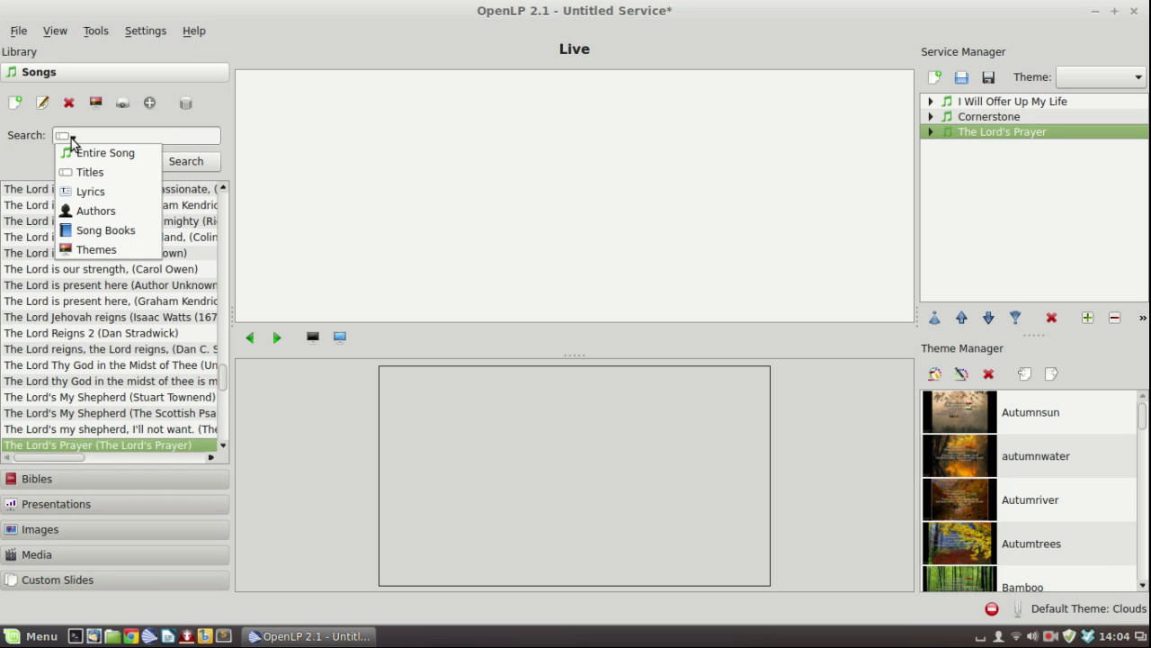
click(123, 212)
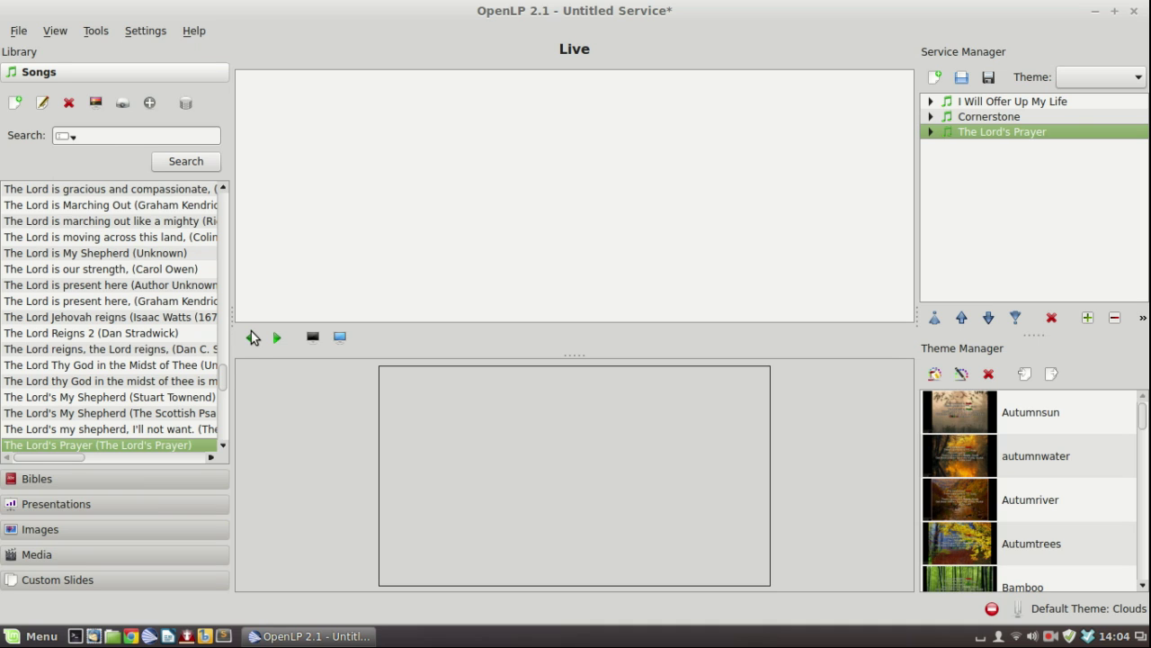
click(73, 135)
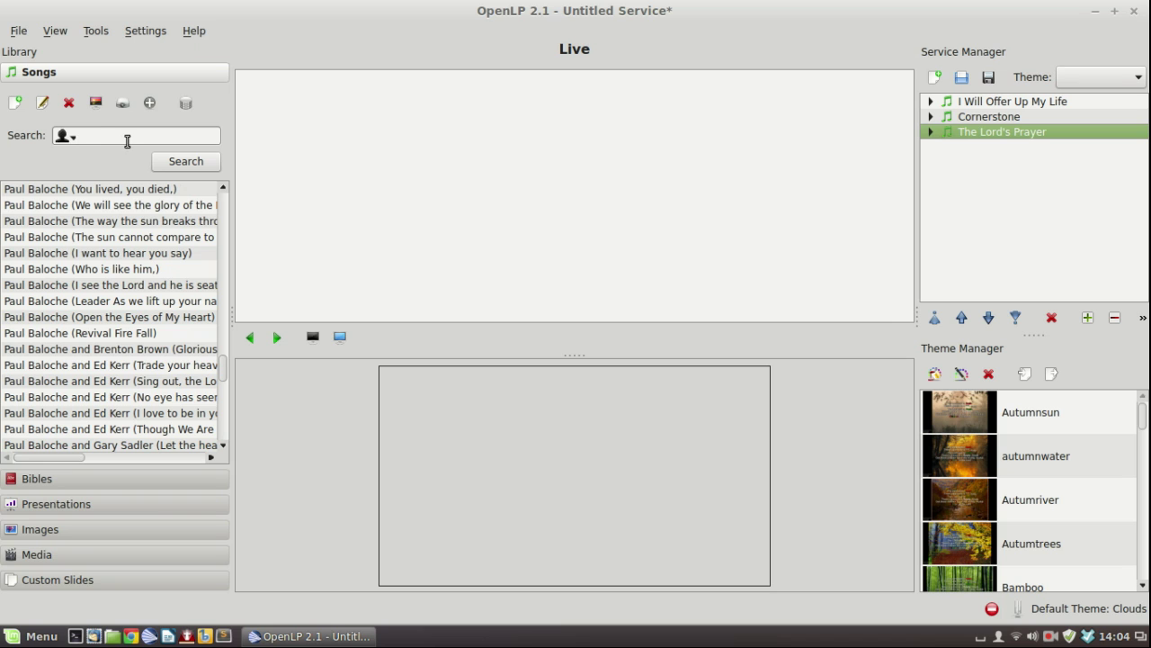
text(wesley)
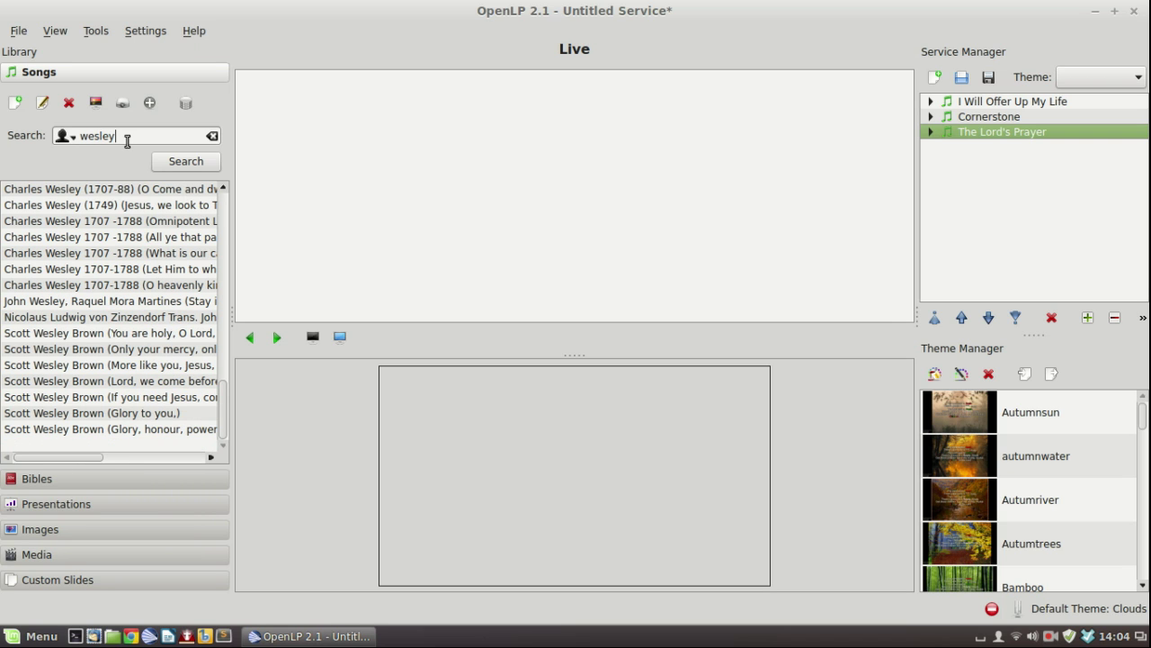
Step: Send the Wesley hymn "O Come and dwell with me" live and add it to the end of the service
click(55, 189)
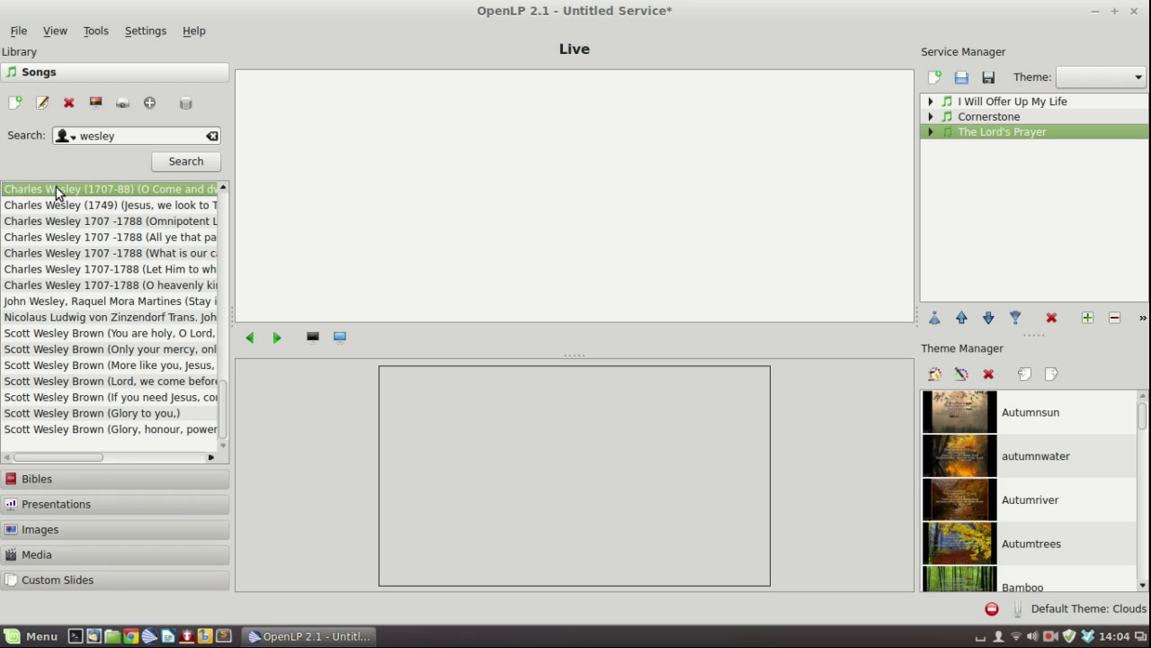
mouse_move(82, 458)
mouse_down()
mouse_move(142, 457)
mouse_move(79, 457)
mouse_up()
double_click(52, 190)
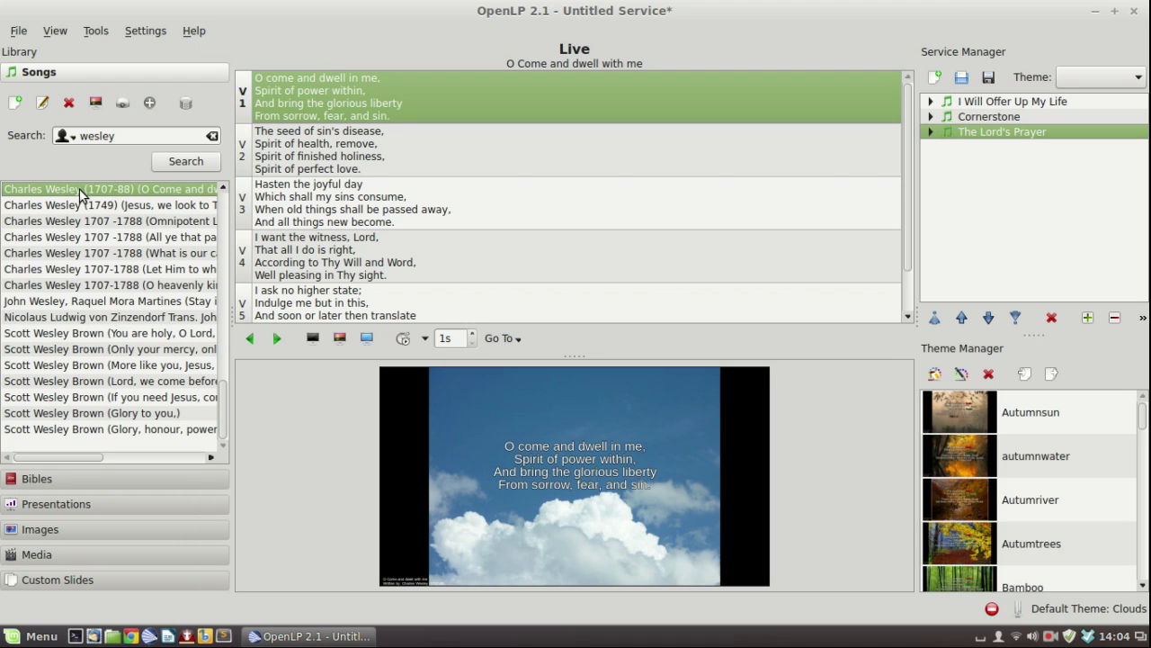
drag(79, 193, 1020, 185)
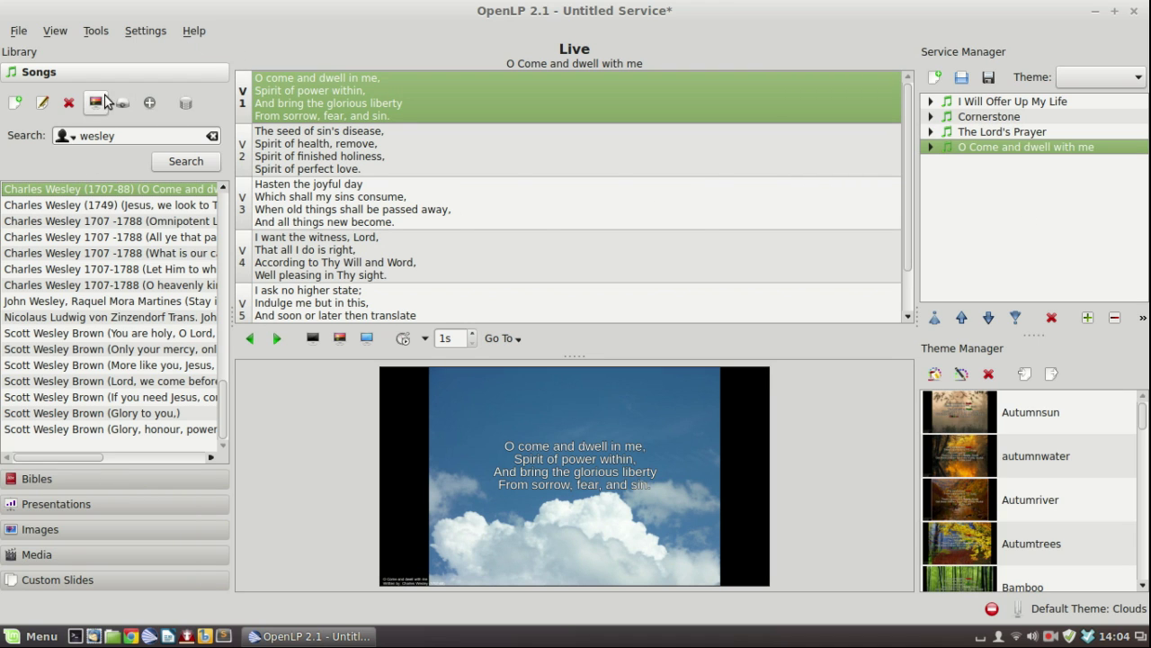
Step: Switch the song search to song books and replace the search text with 1
click(69, 137)
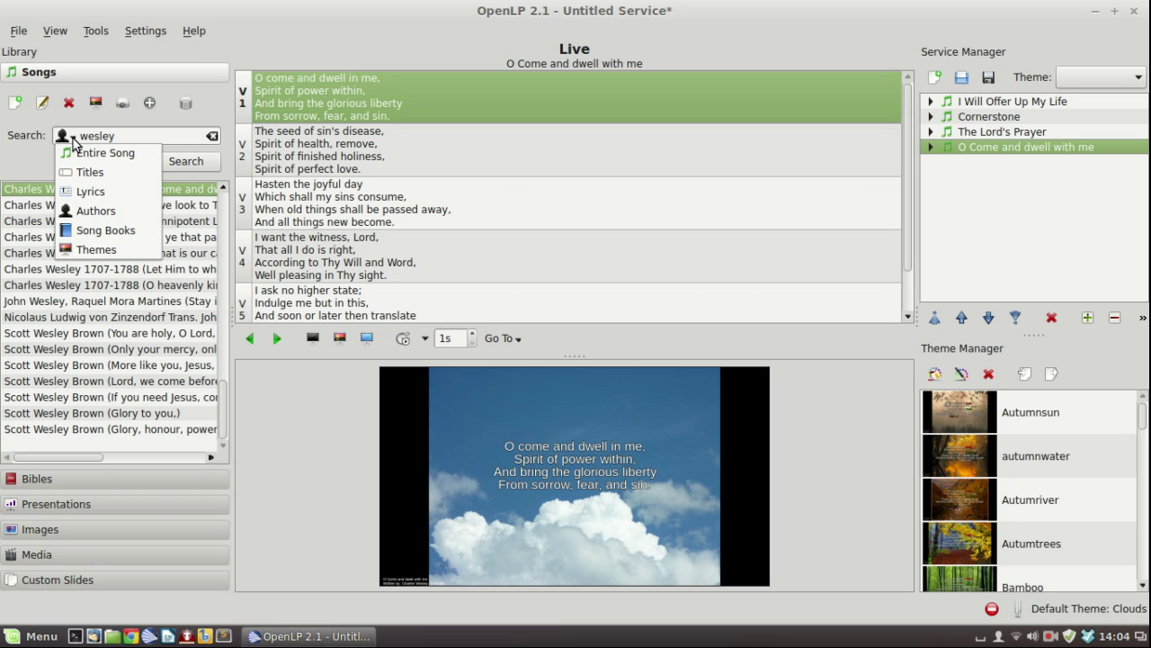
click(106, 232)
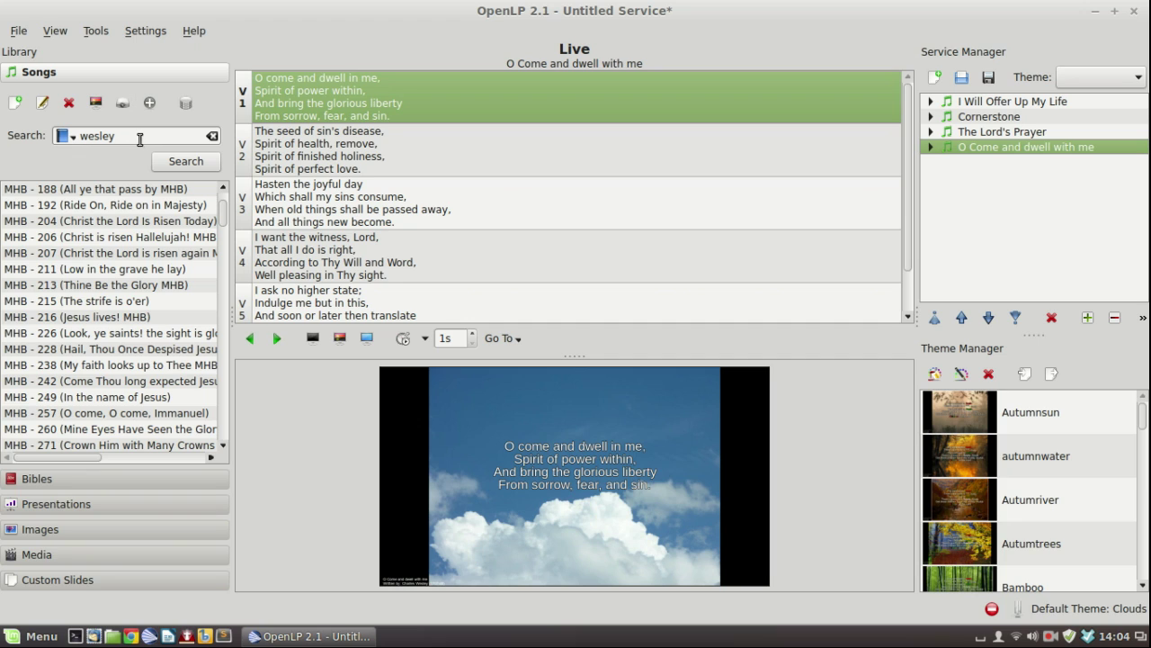
key(BackSpace)
key(BackSpace)
key(BackSpace)
key(BackSpace)
key(BackSpace)
key(BackSpace)
text(1)
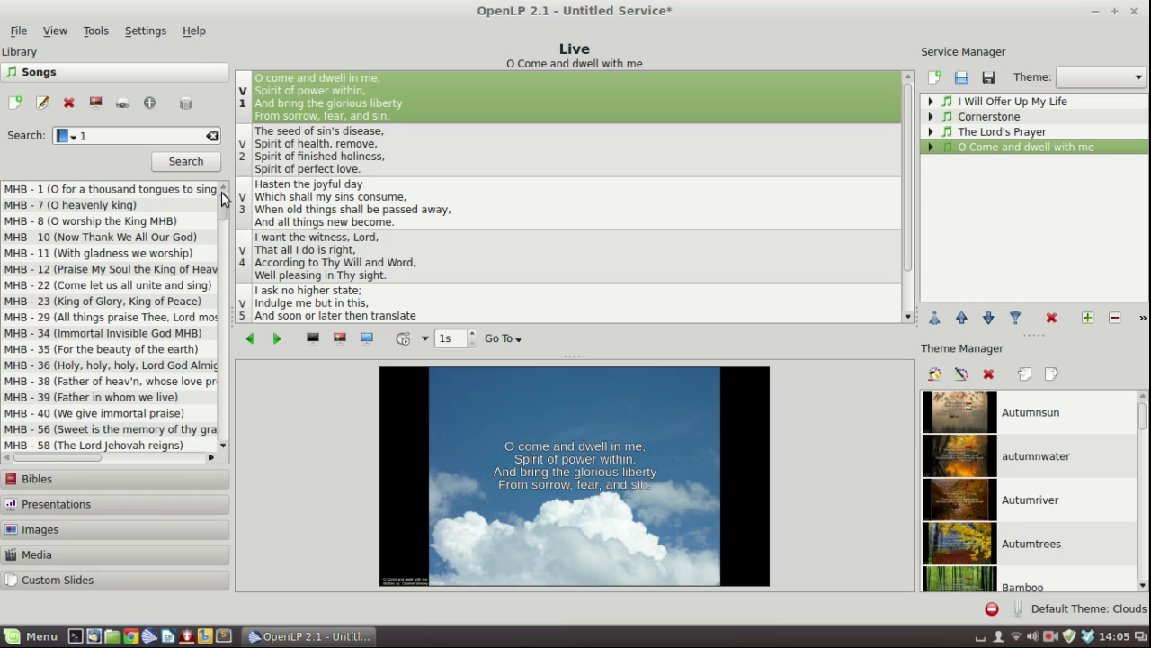
Step: Add MHB 1, "O for a thousand tongues to sing", to the service and clear the song search
click(153, 192)
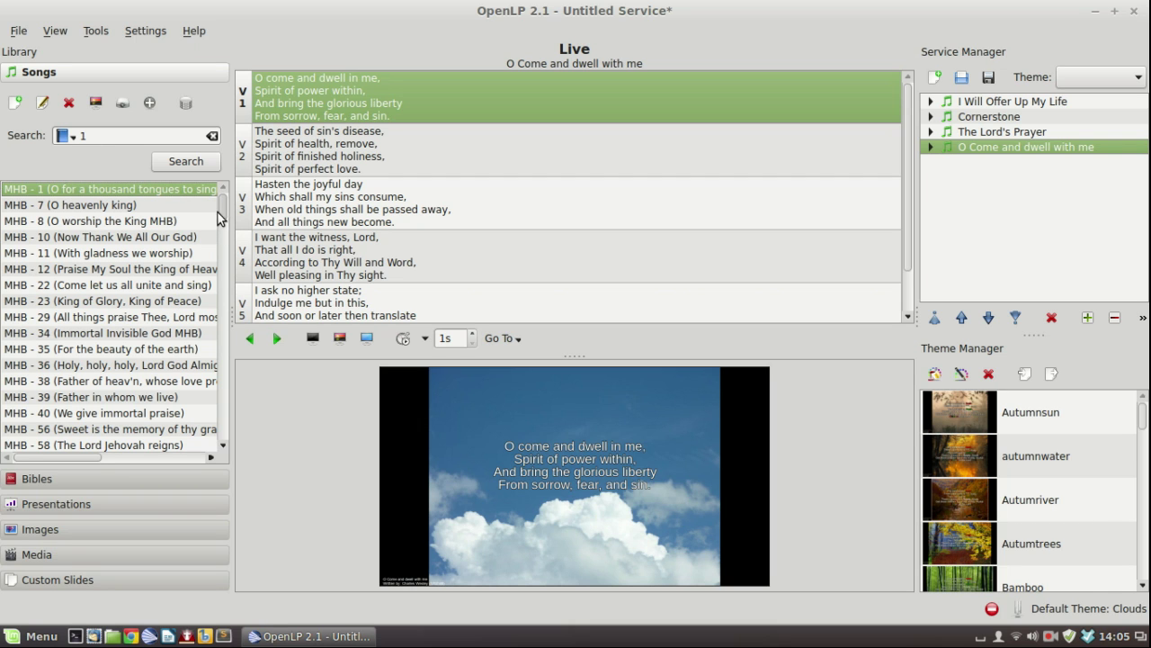
drag(220, 218, 228, 365)
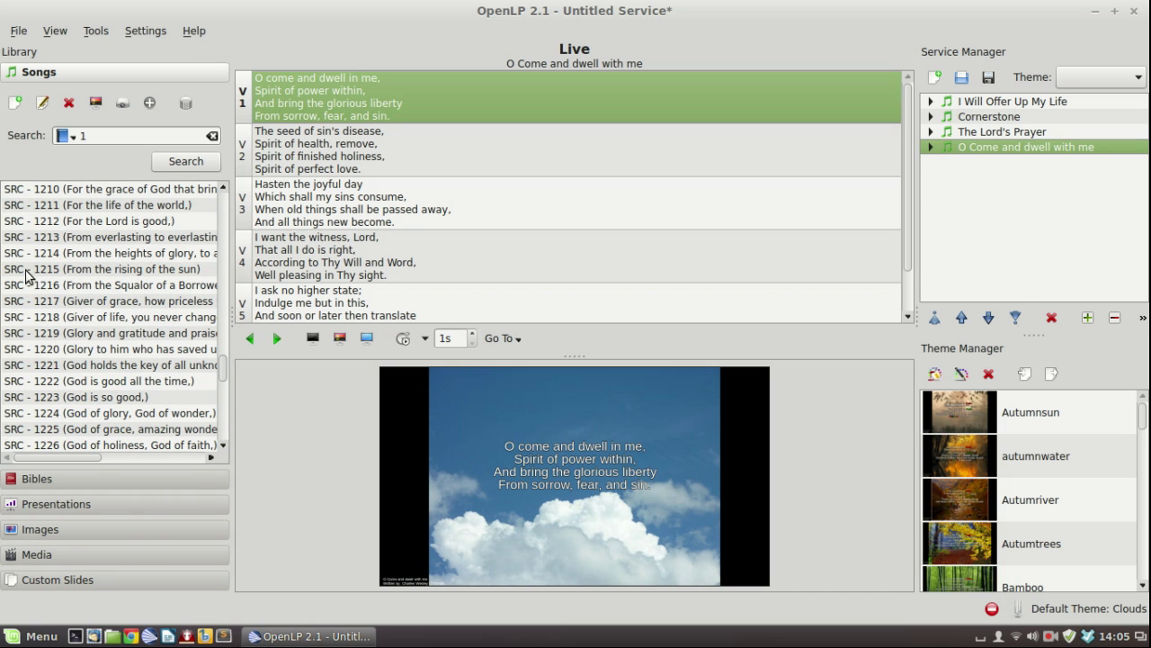
drag(220, 366, 223, 208)
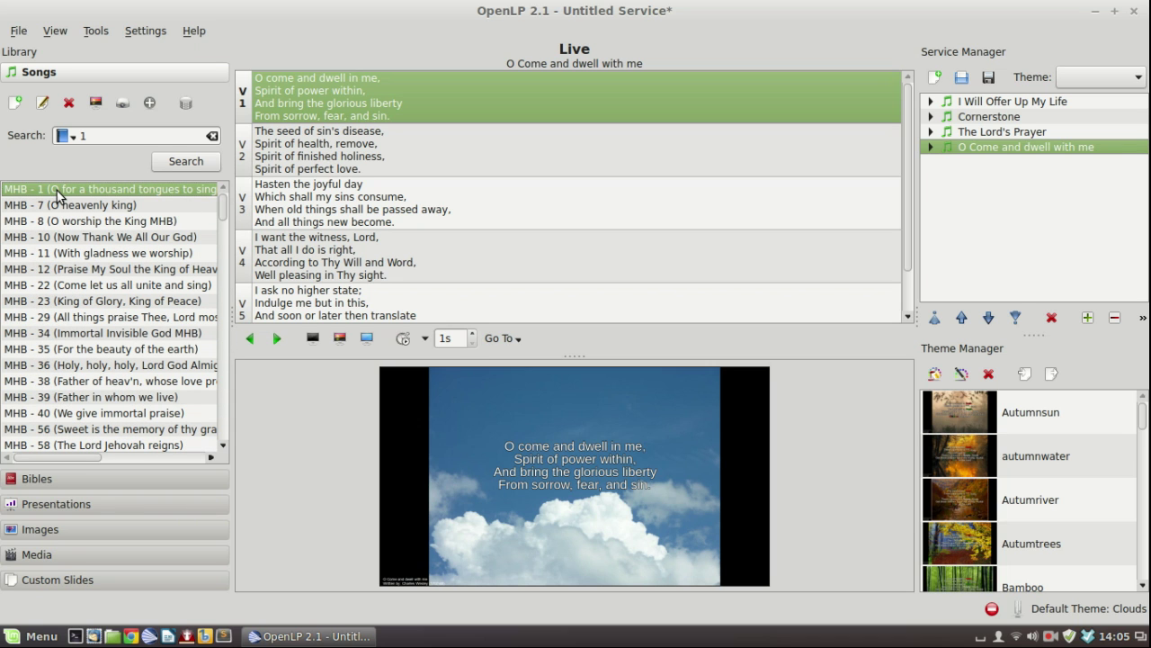
drag(57, 190, 989, 252)
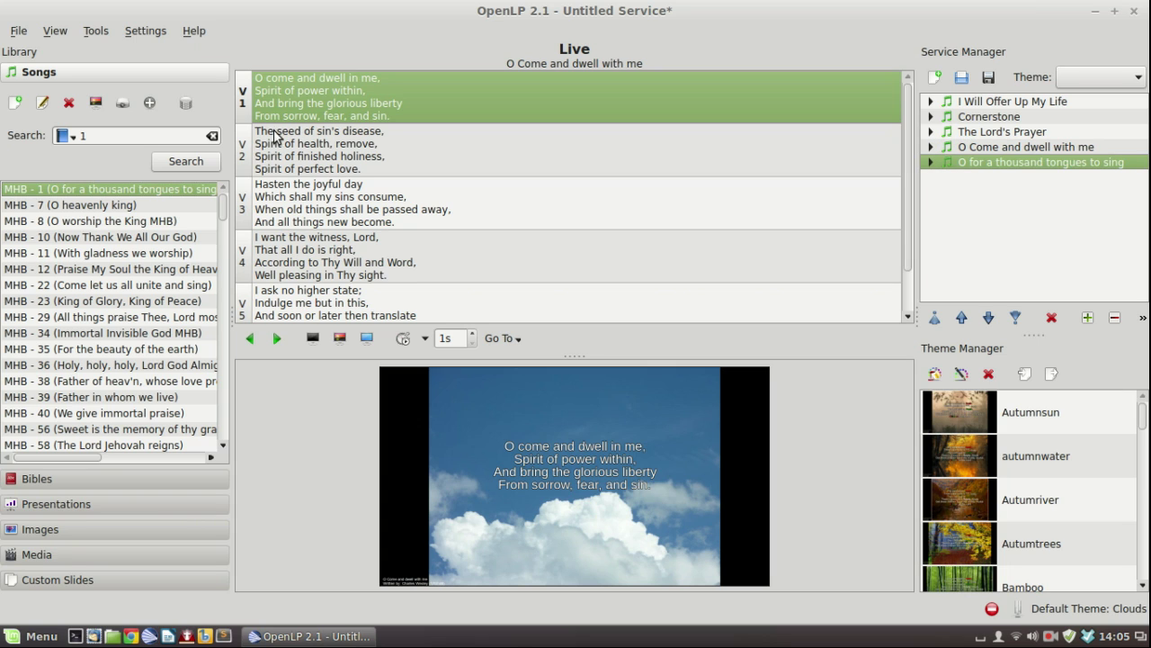
click(212, 135)
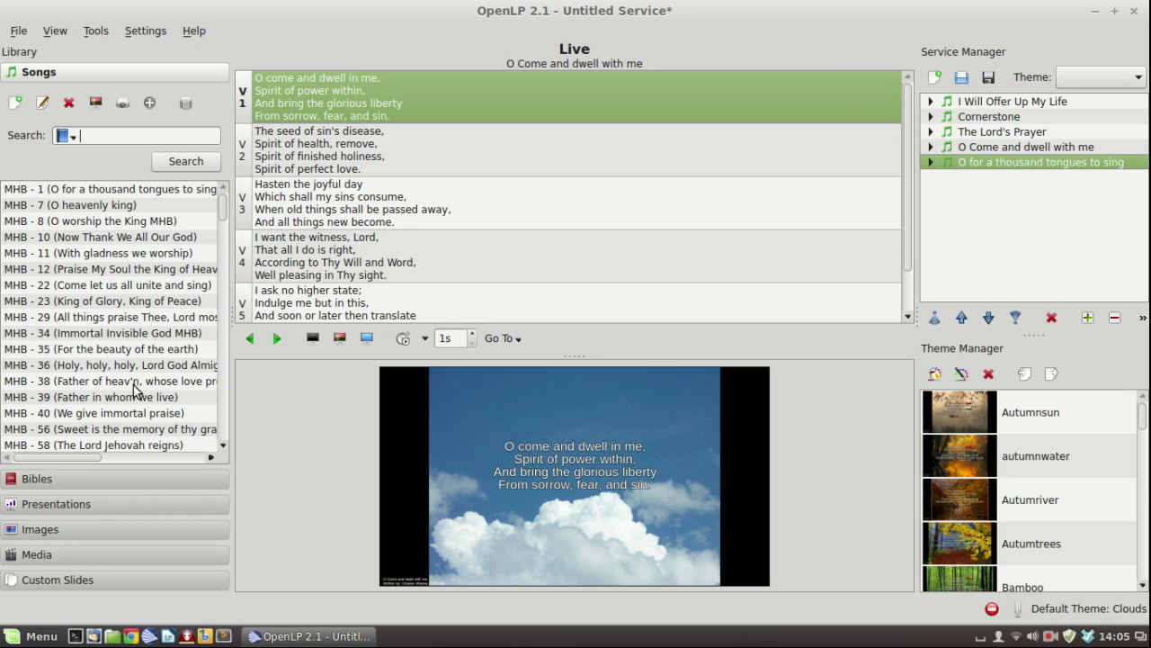
Step: Look up the passage John 3:3-12 in the GNB version of the Bible library
click(65, 478)
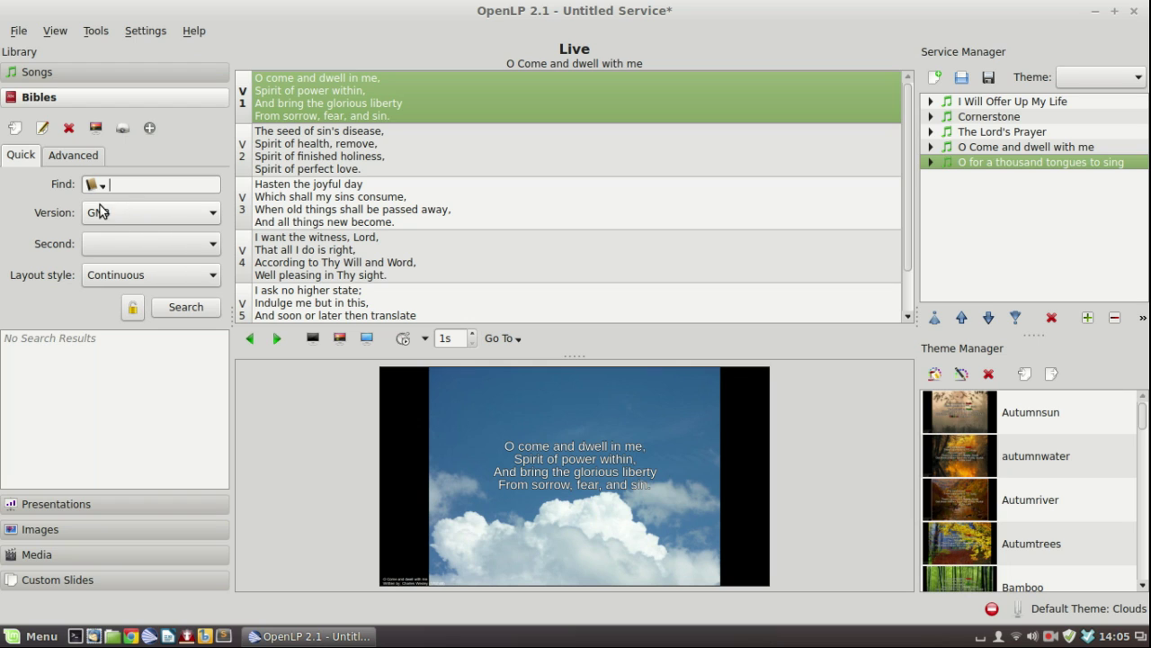
click(144, 210)
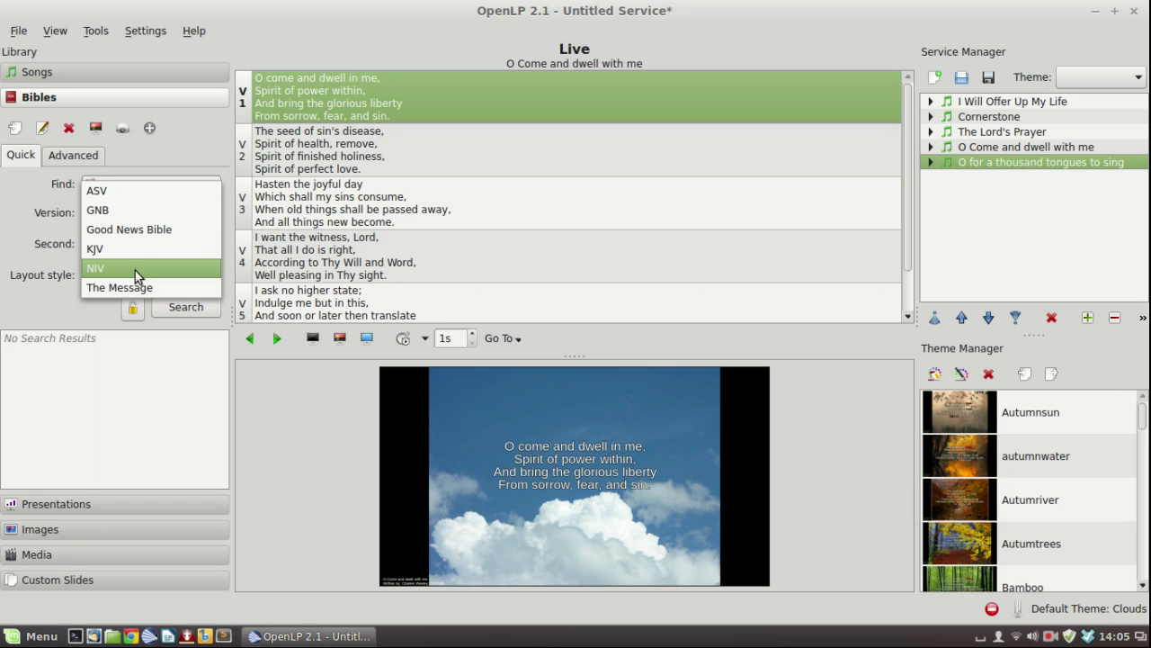
click(141, 210)
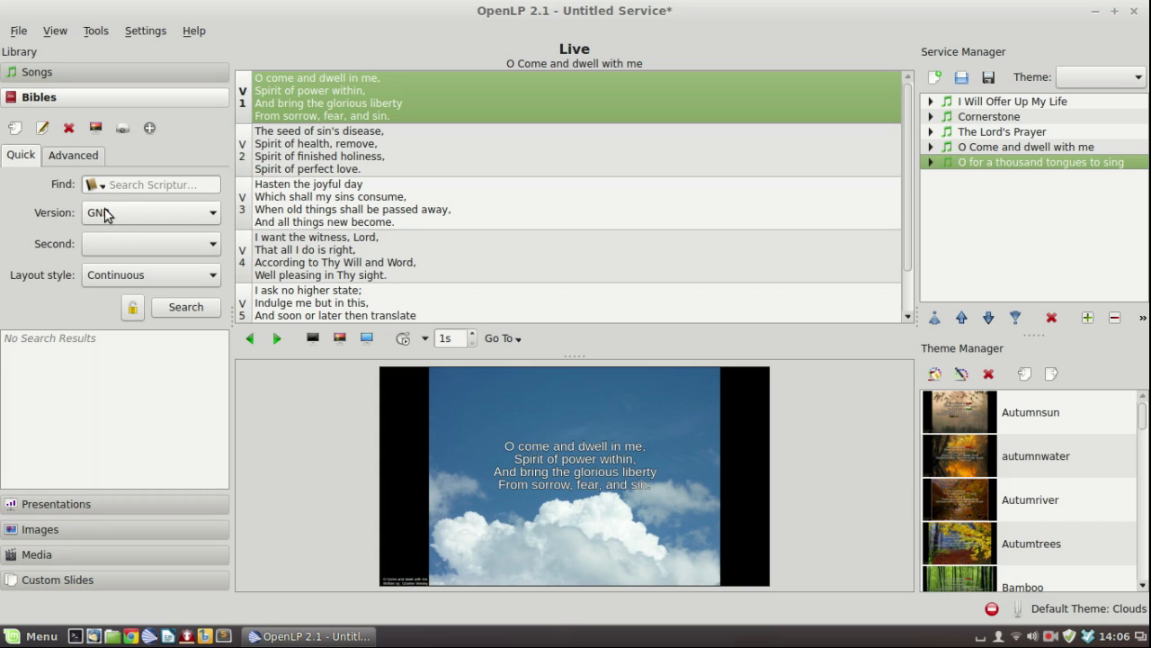
click(126, 189)
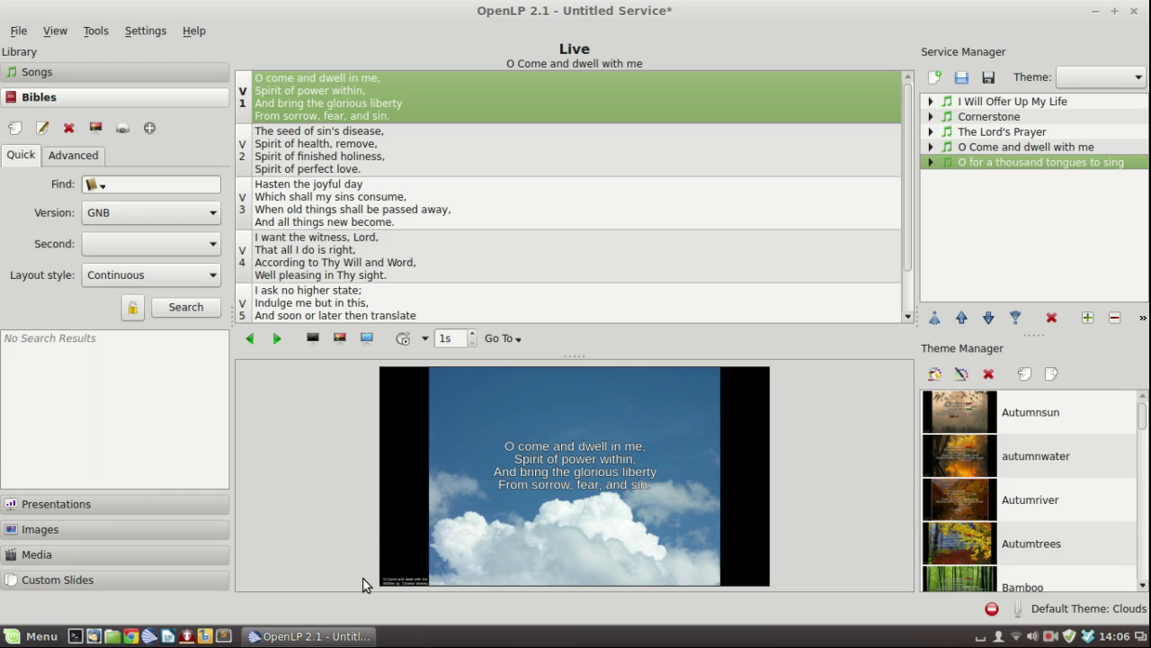
text(j)
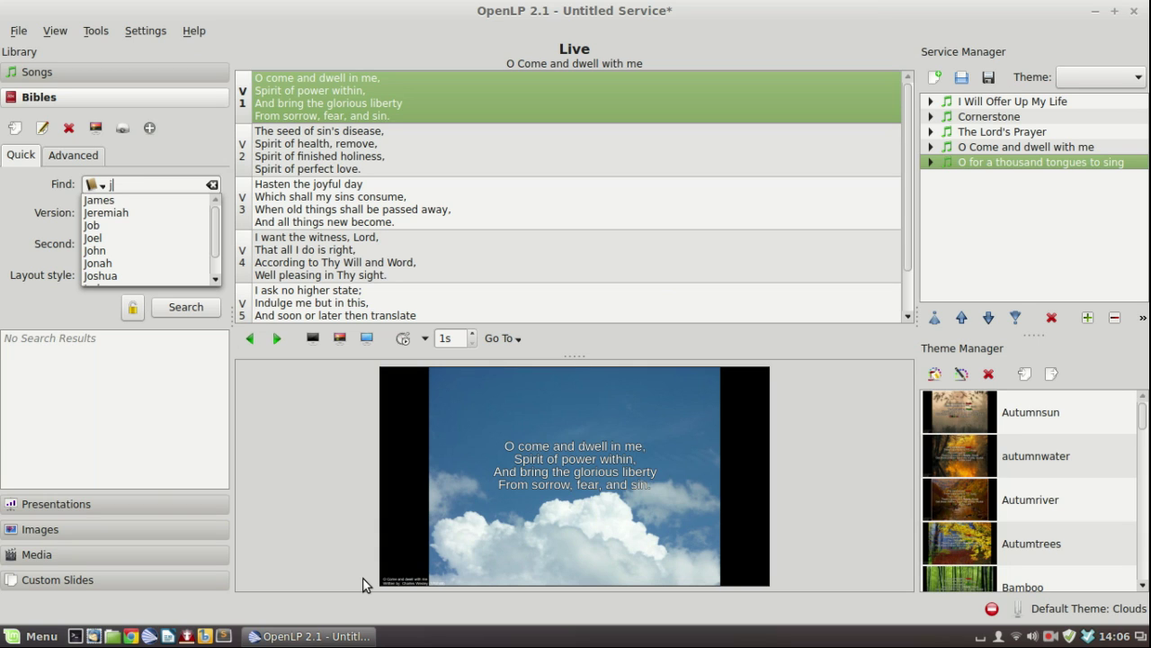
text(o)
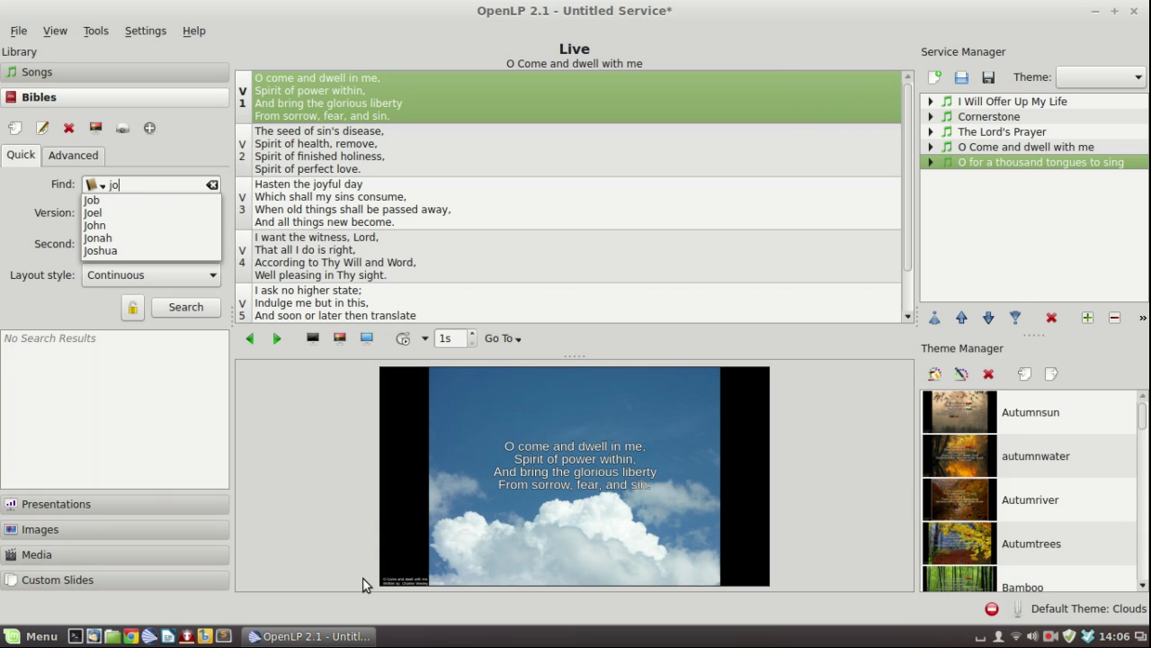
text(h)
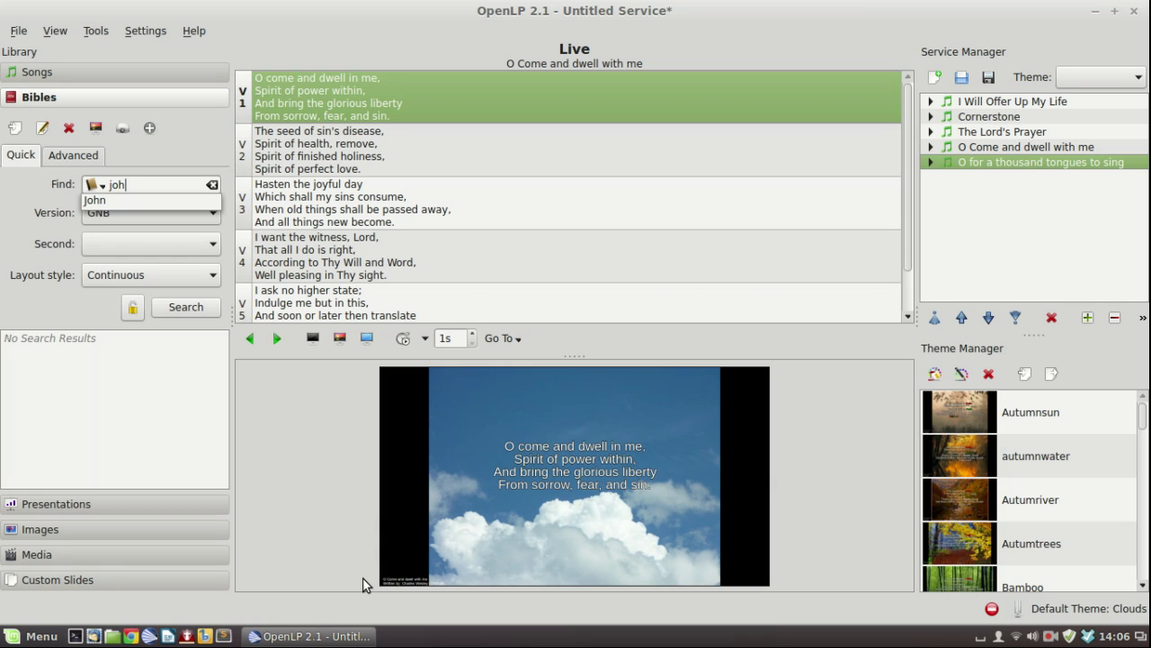
key(Down)
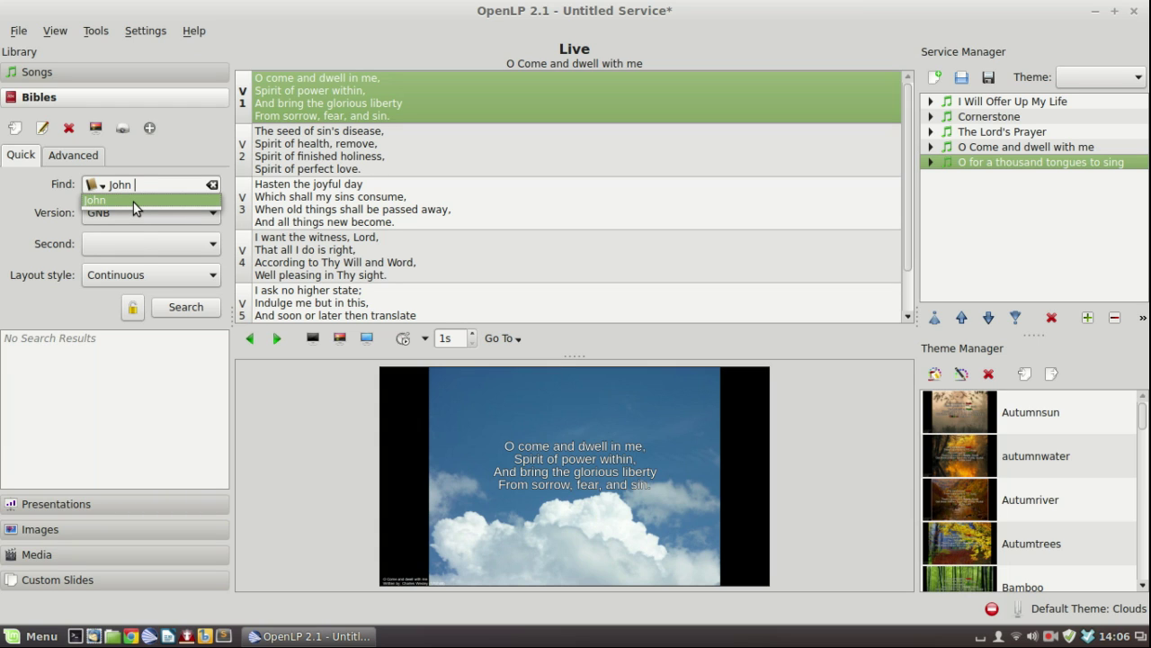
text(3:3-12)
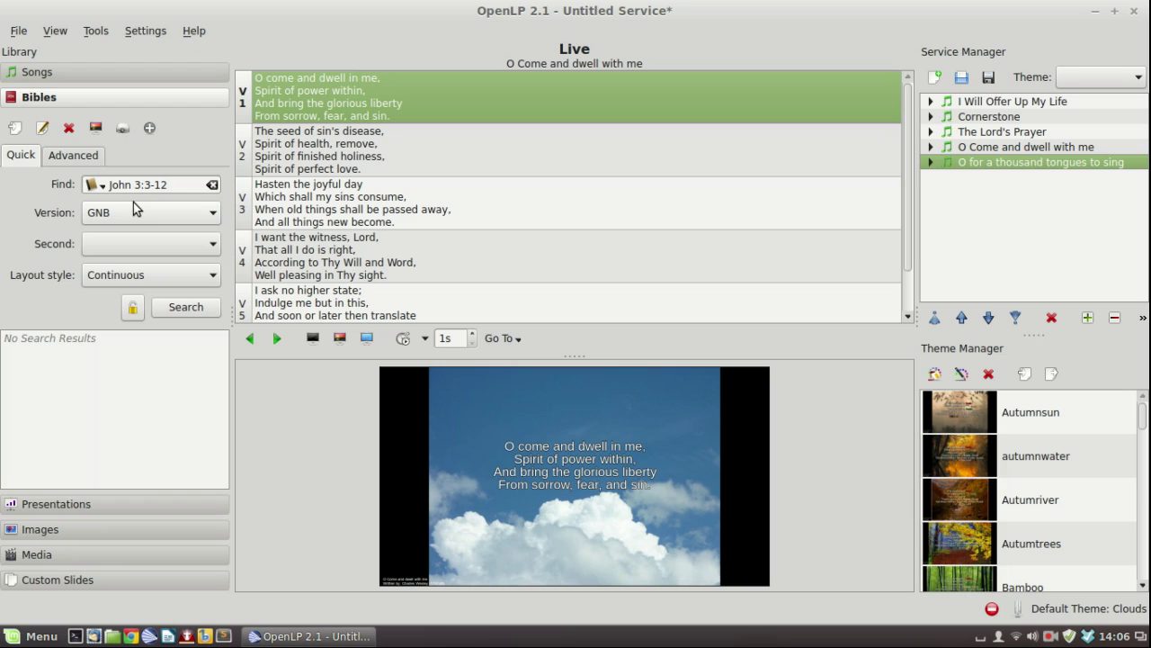
key(Return)
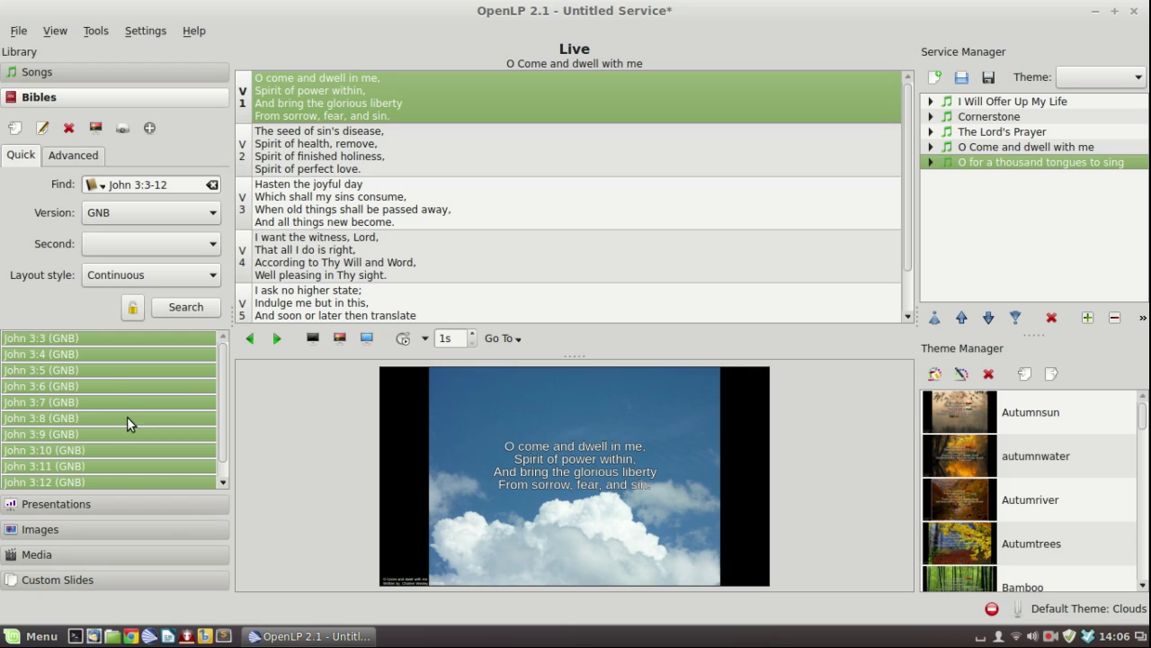
Step: Keep the Continuous layout style and add the John 3:3-12 passage to the end of the service
scroll(125, 413, down, 1)
scroll(111, 432, up, 1)
click(150, 275)
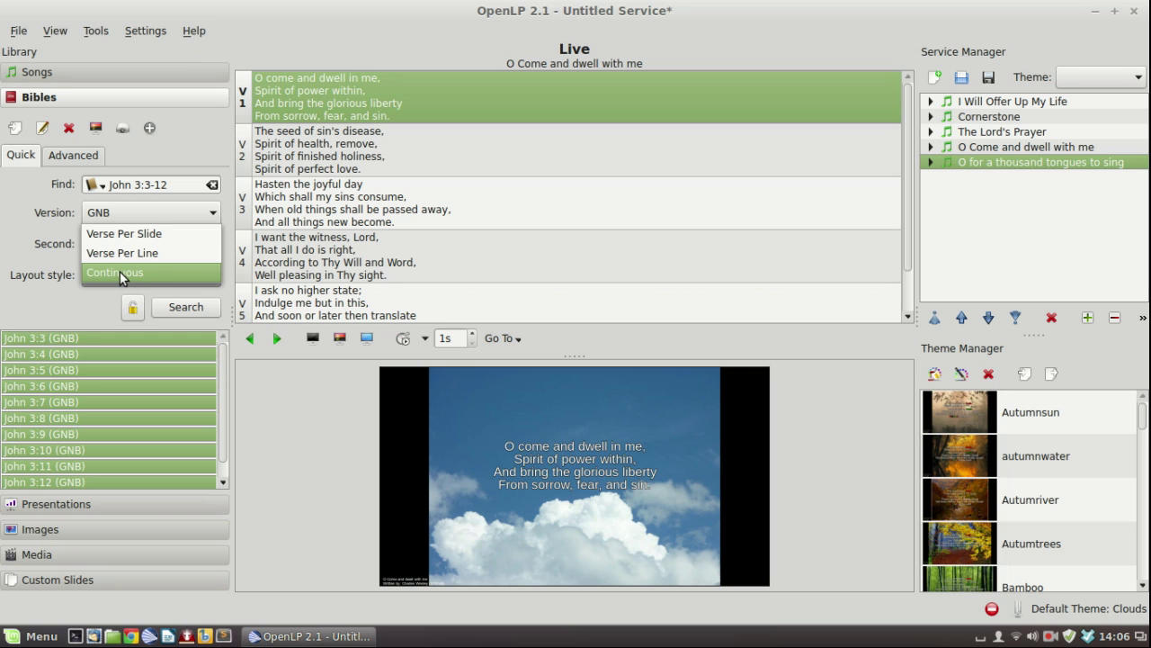
click(120, 272)
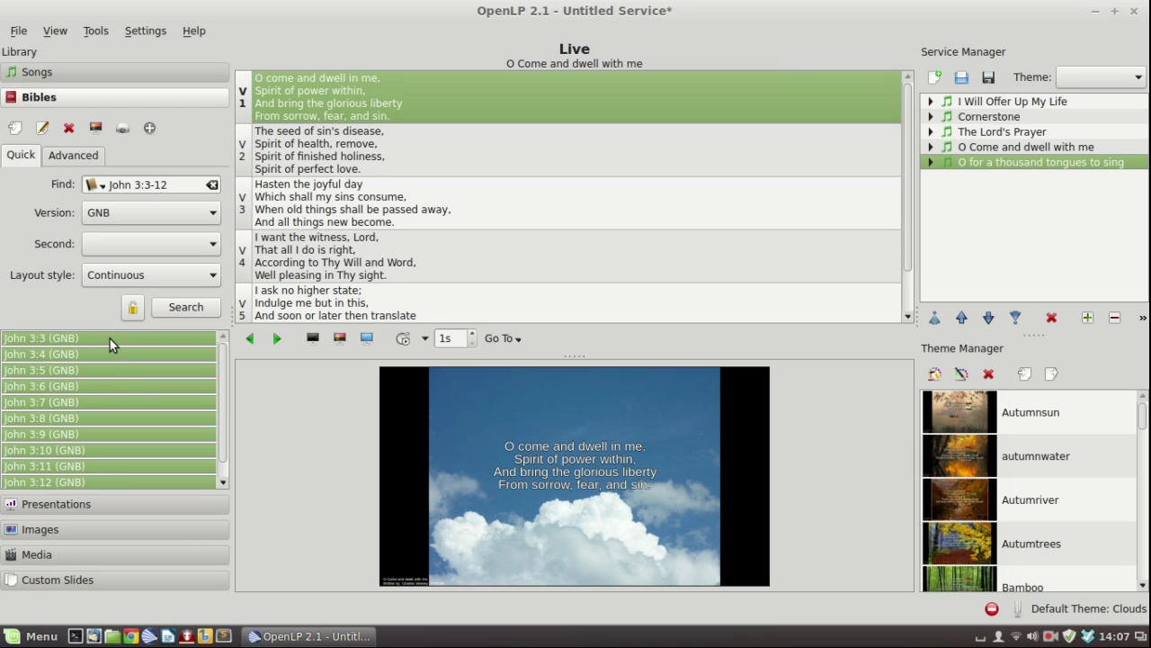
drag(109, 338, 959, 230)
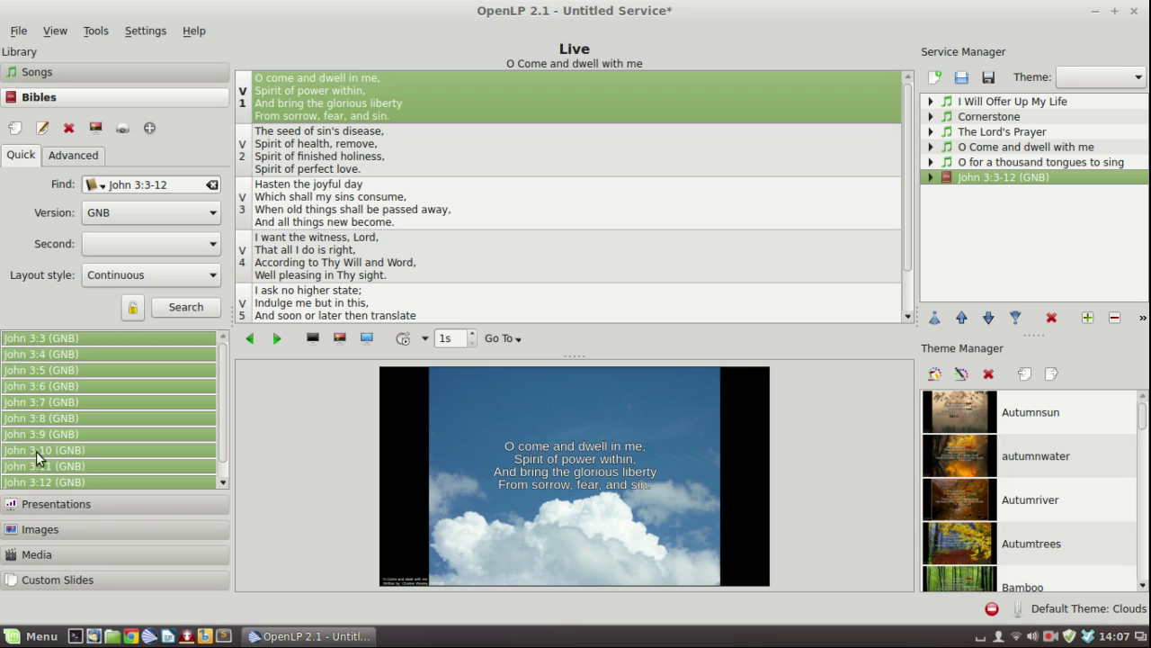
Step: Import truth.jpg from the talks folder into the image library without a group, and add hearingGod.jpg to the end of the service
click(54, 506)
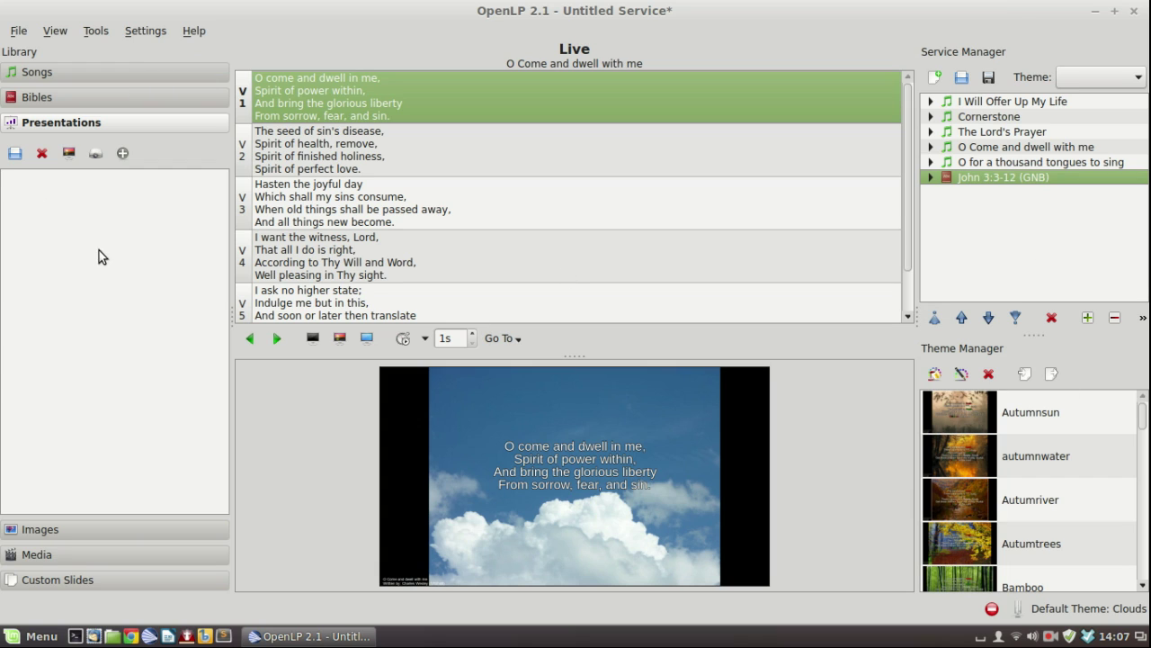
click(69, 534)
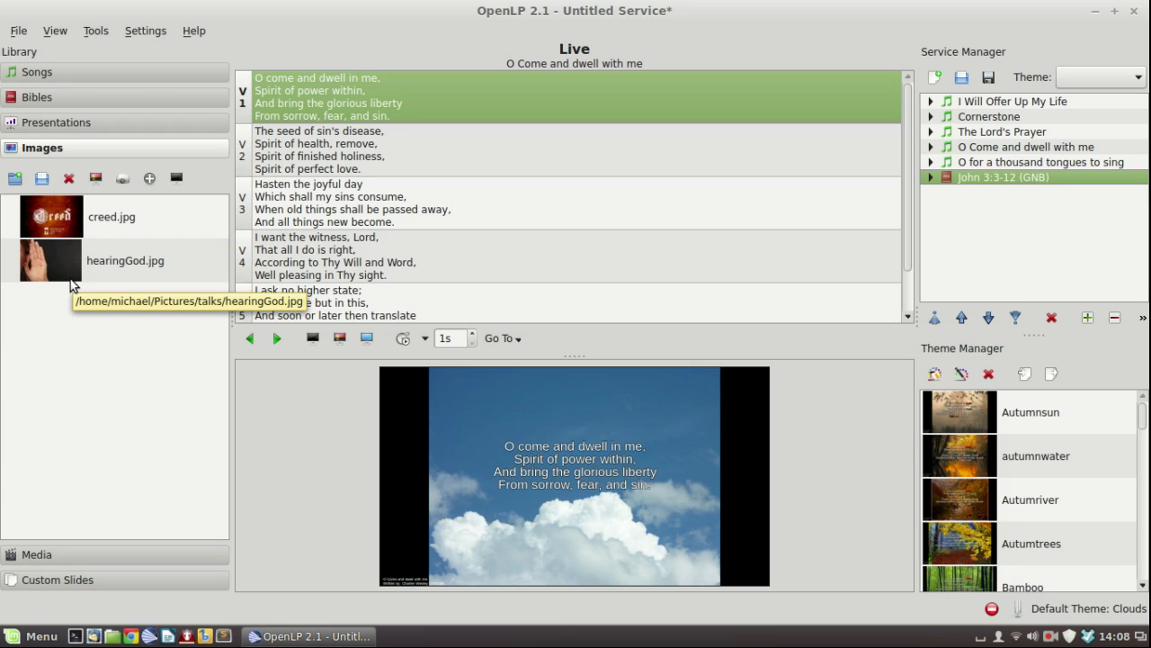
click(41, 179)
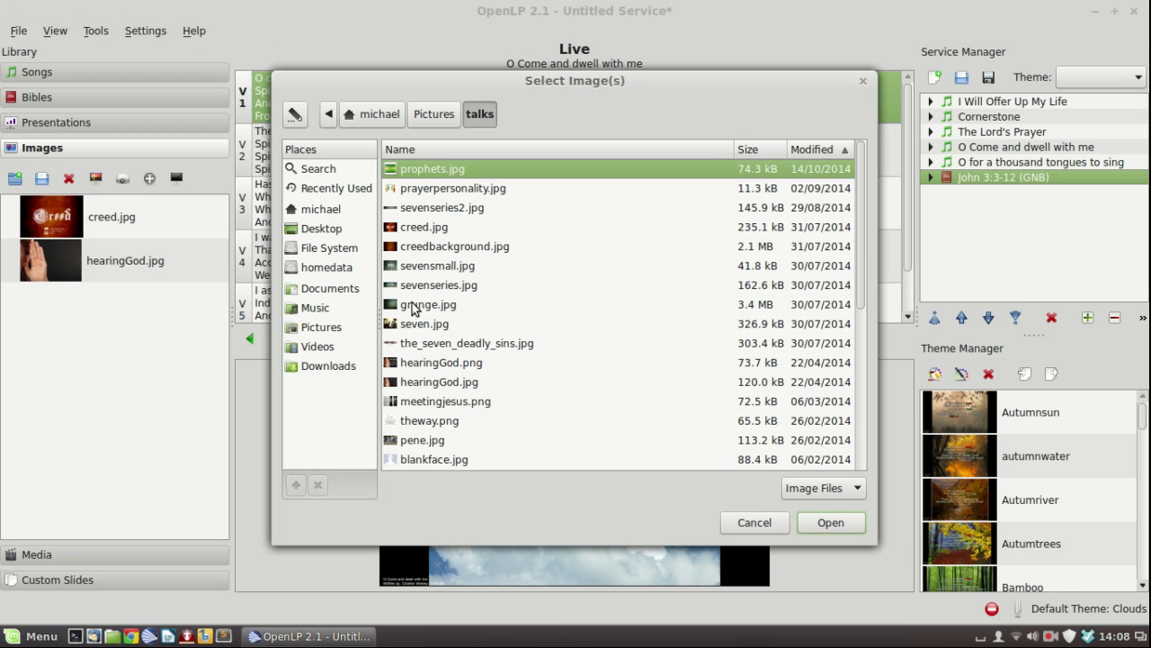
scroll(491, 324, down, 3)
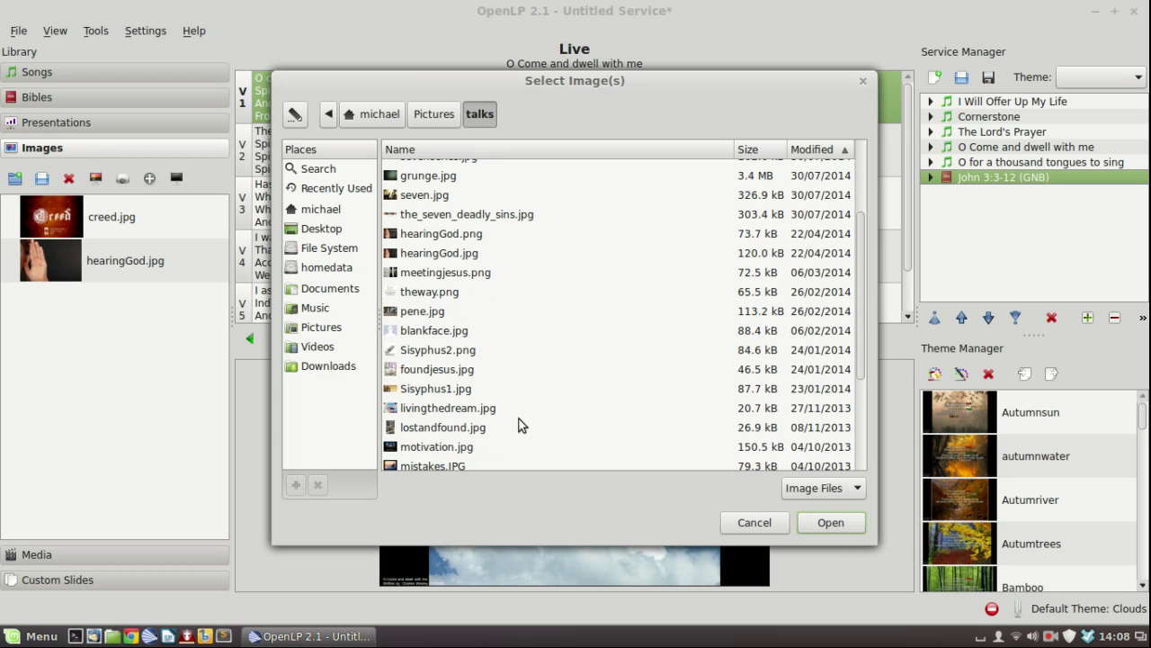
scroll(500, 426, down, 1)
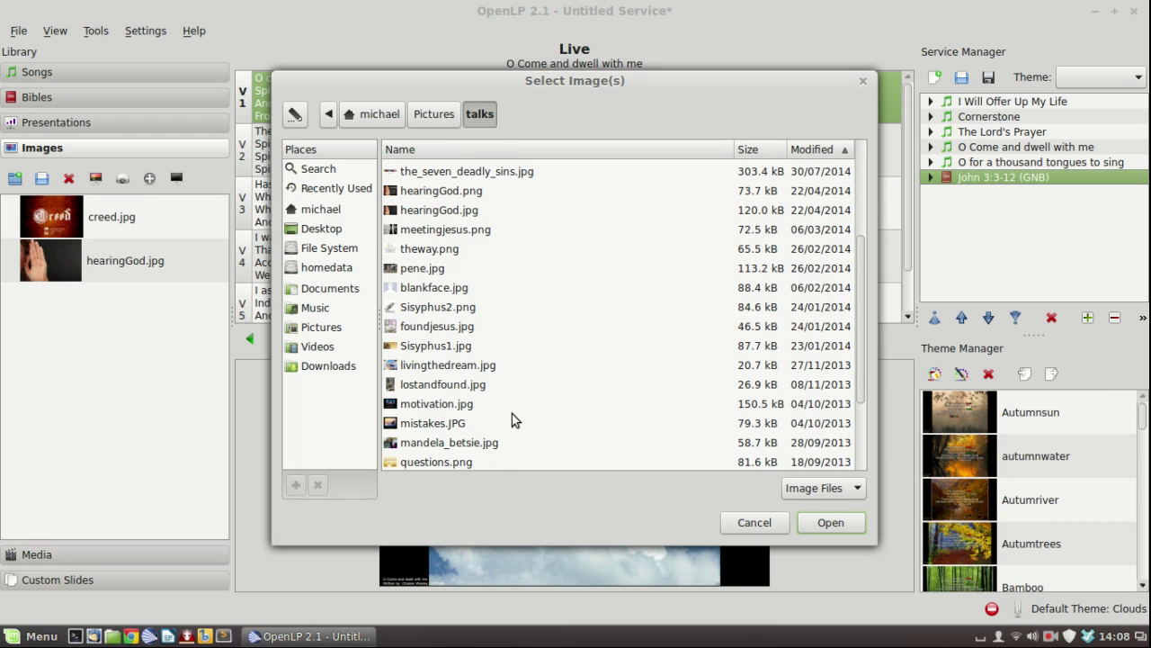
scroll(512, 419, down, 3)
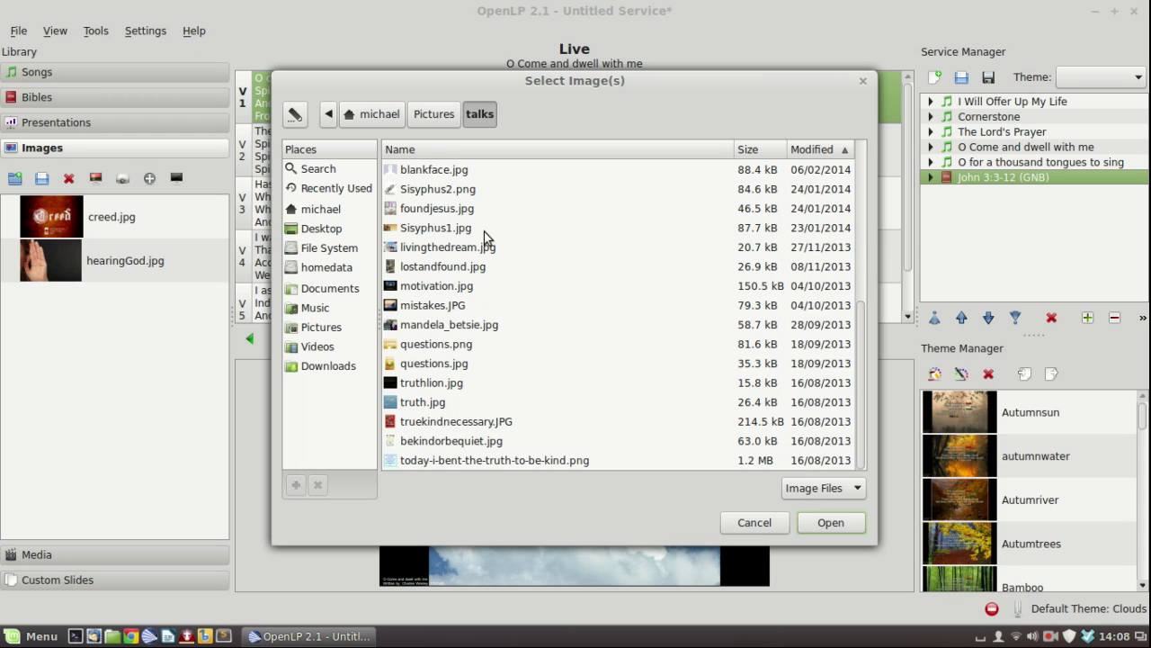
click(431, 409)
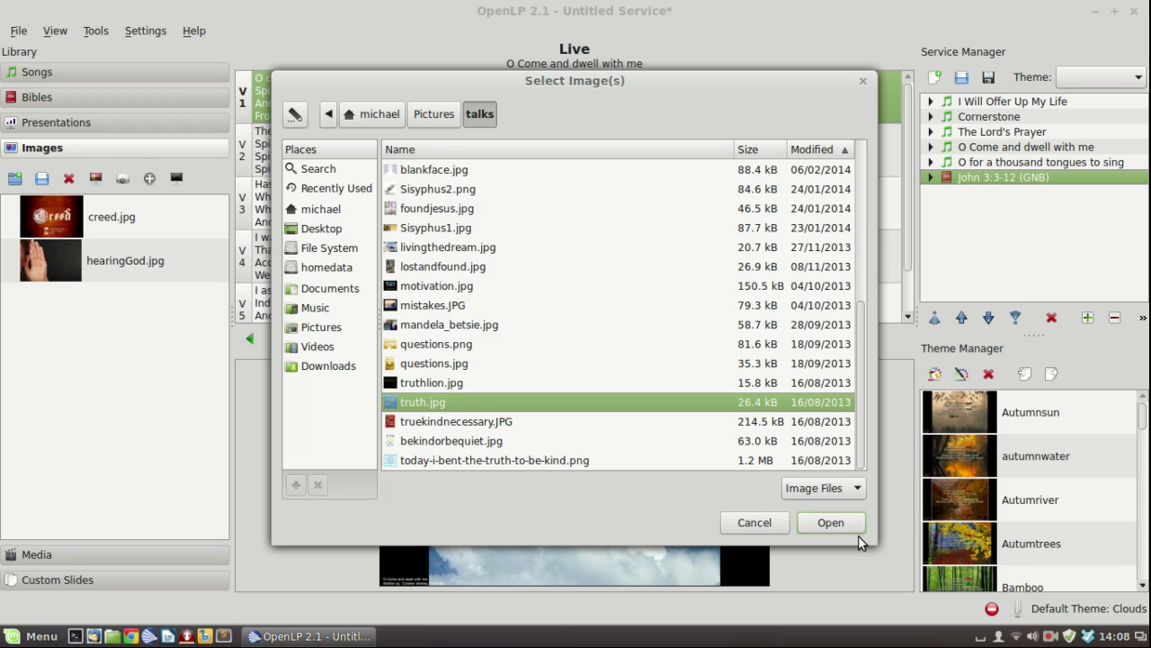
click(827, 520)
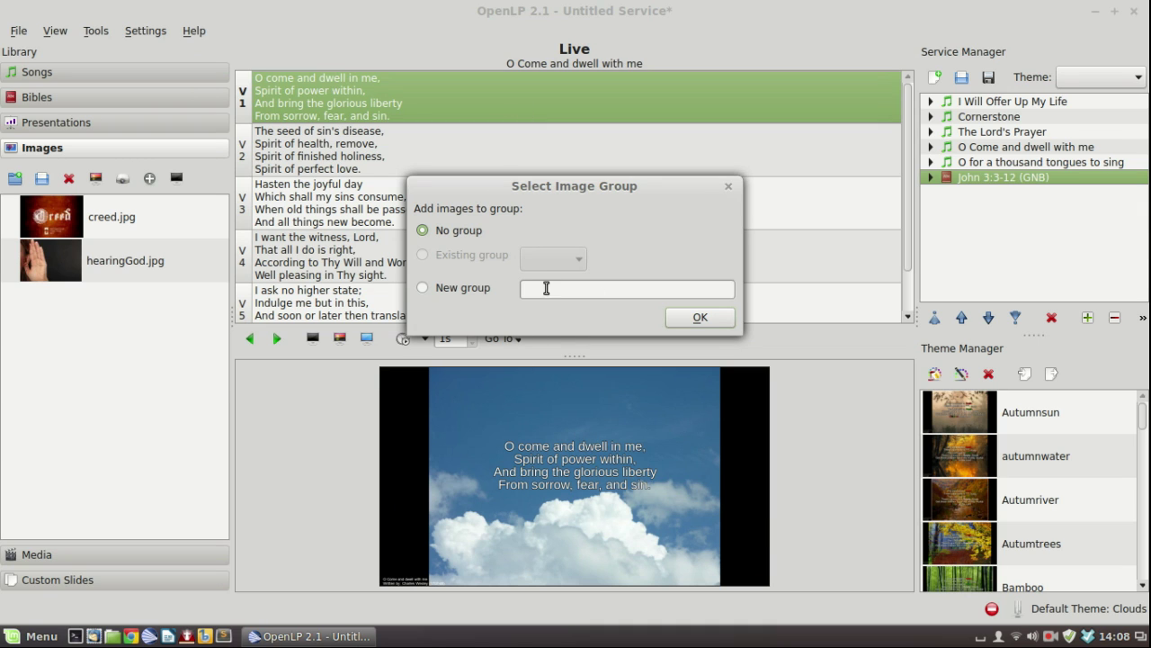
click(682, 317)
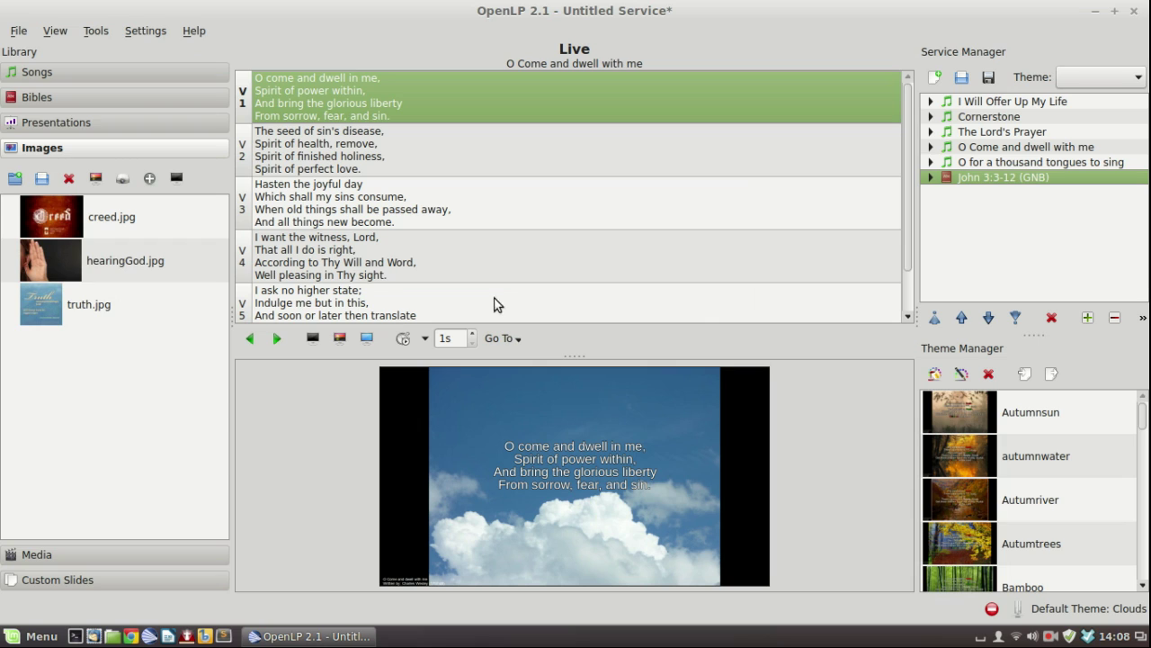
click(59, 262)
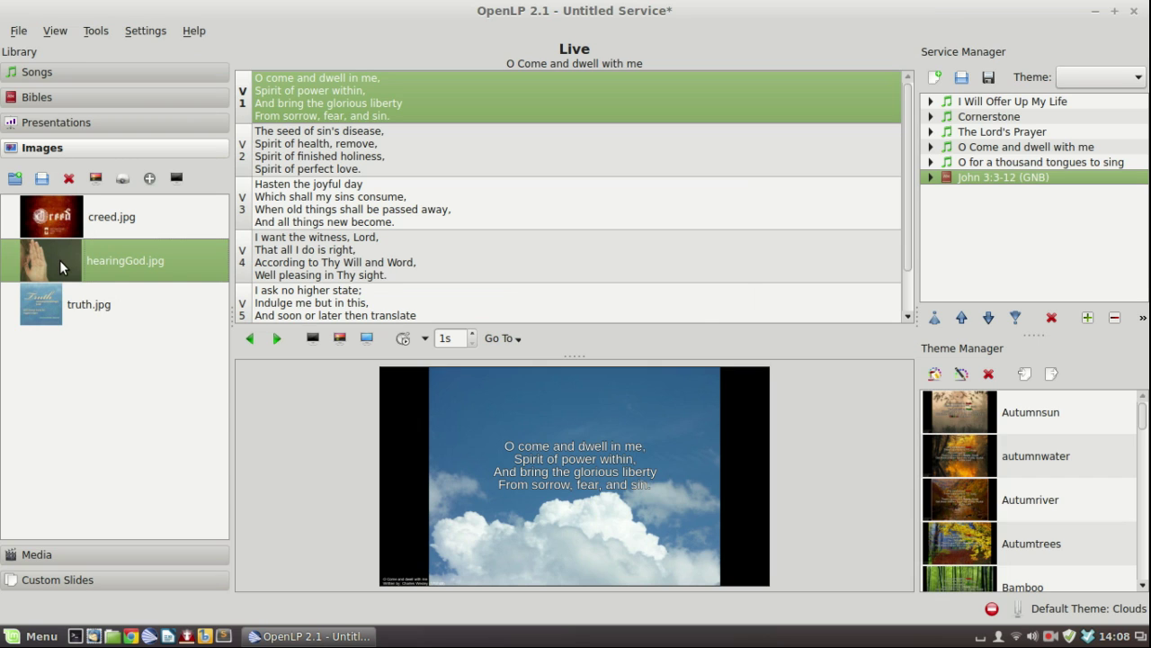
drag(59, 260, 1017, 199)
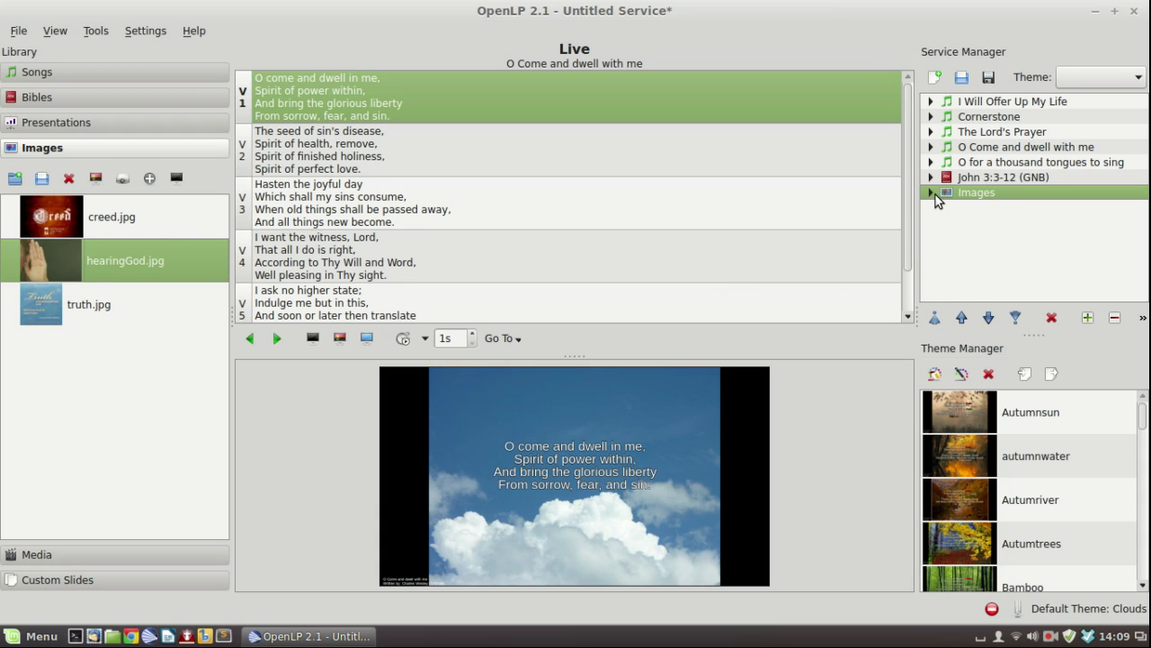
Step: Import the video localchurch.mp4 into the media library and add amazinggrace.mp4 to the end of the service
click(60, 554)
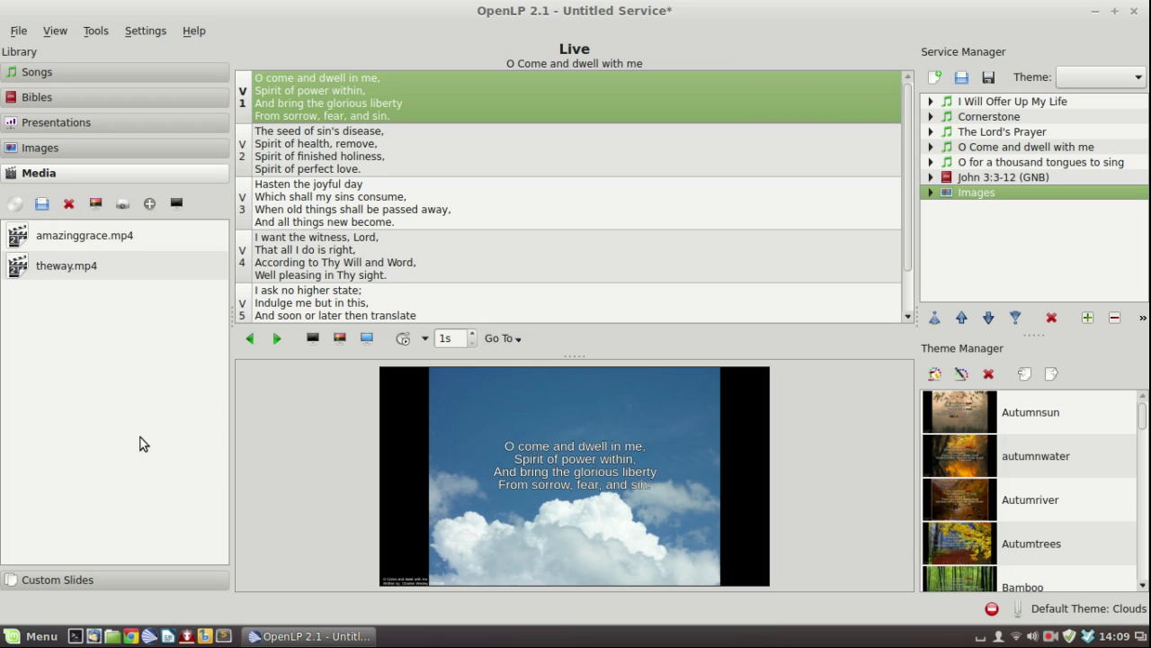
click(41, 203)
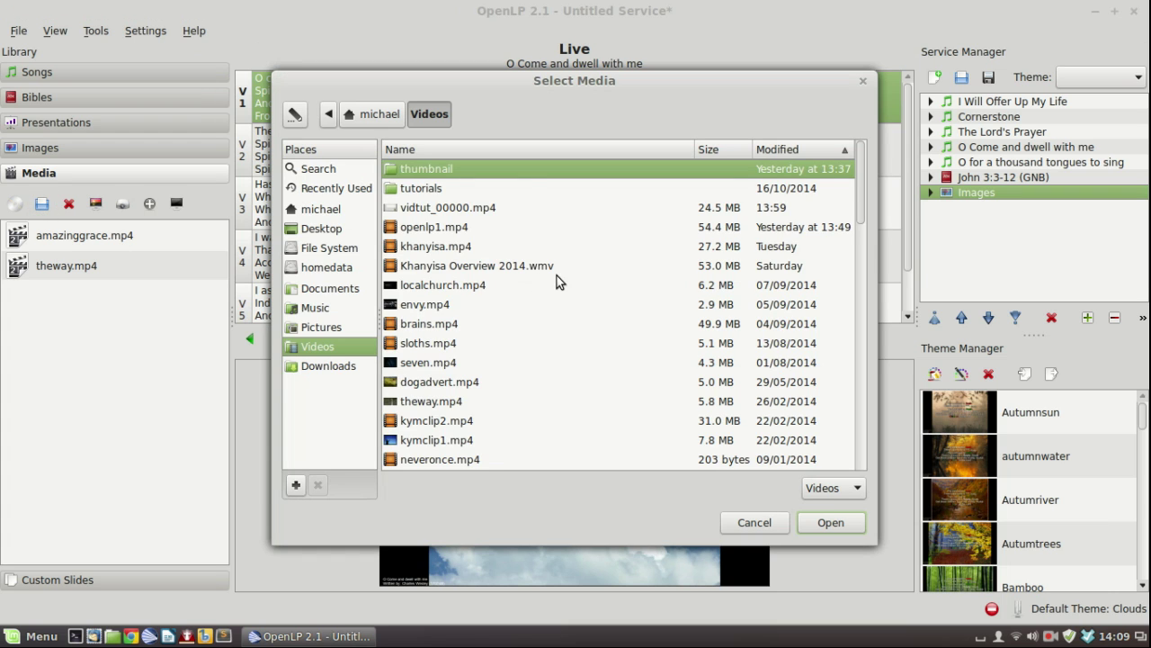
scroll(468, 284, down, 1)
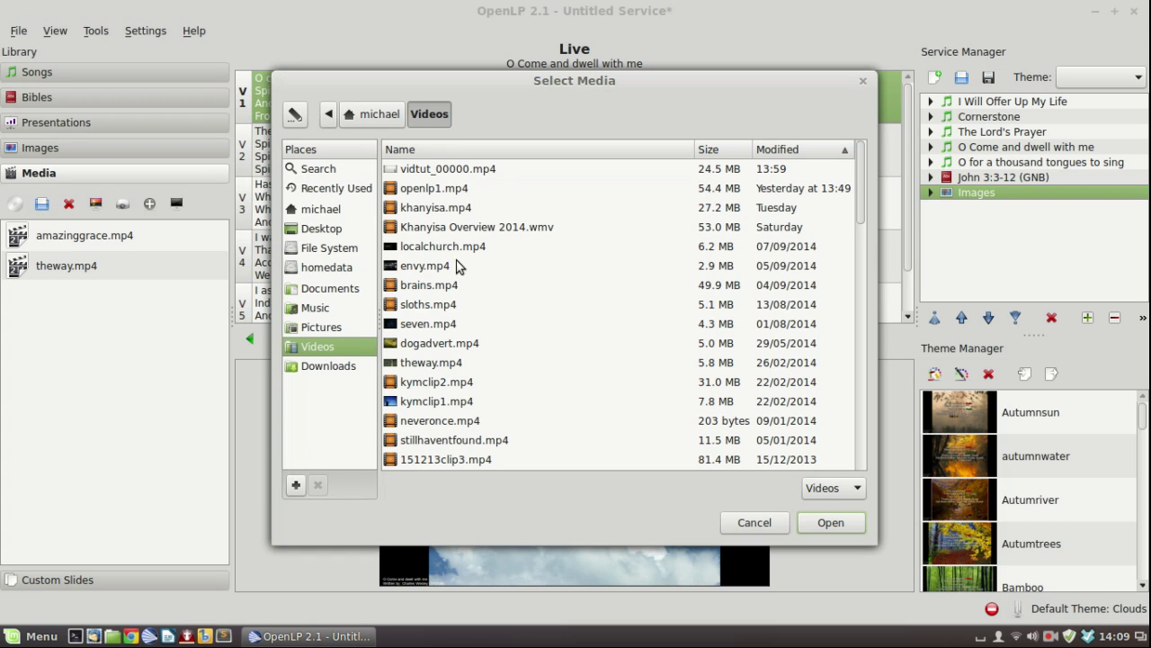
double_click(455, 255)
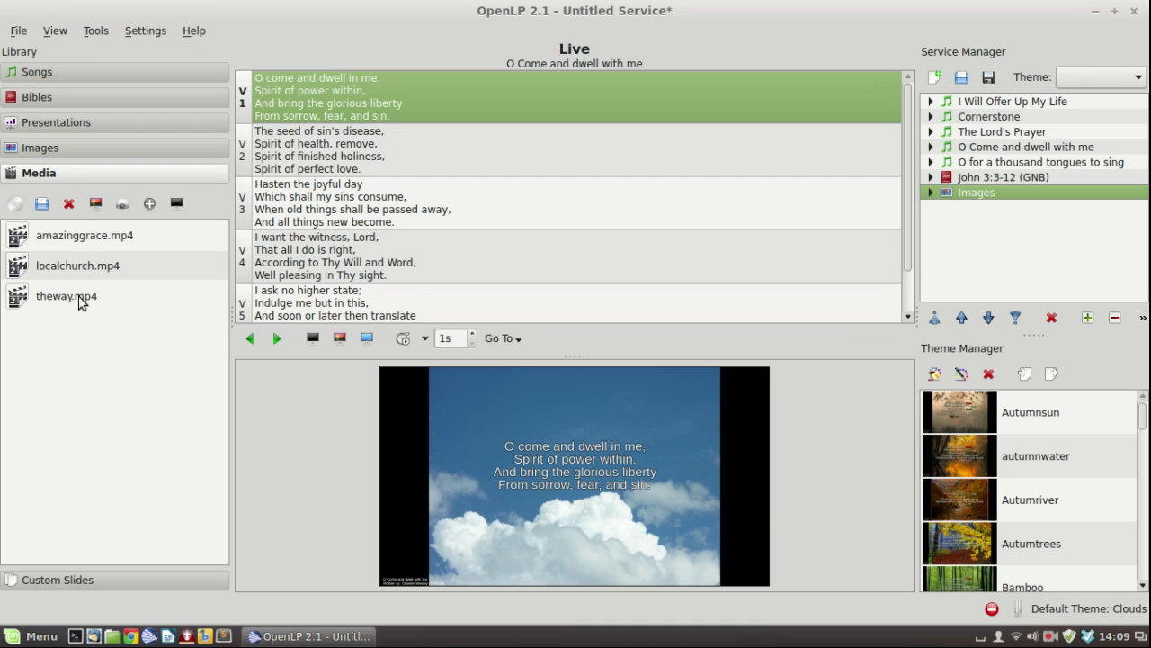
click(72, 235)
drag(71, 234, 1036, 221)
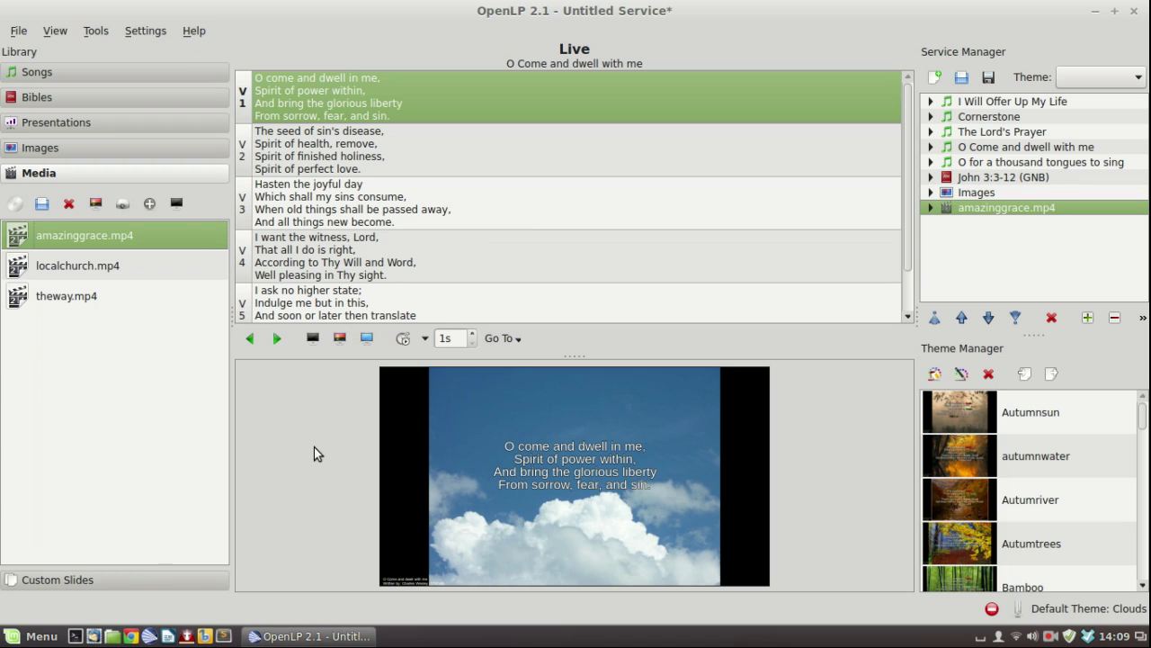
Step: Search the custom slides for "communion" and look through the matching liturgies
click(105, 581)
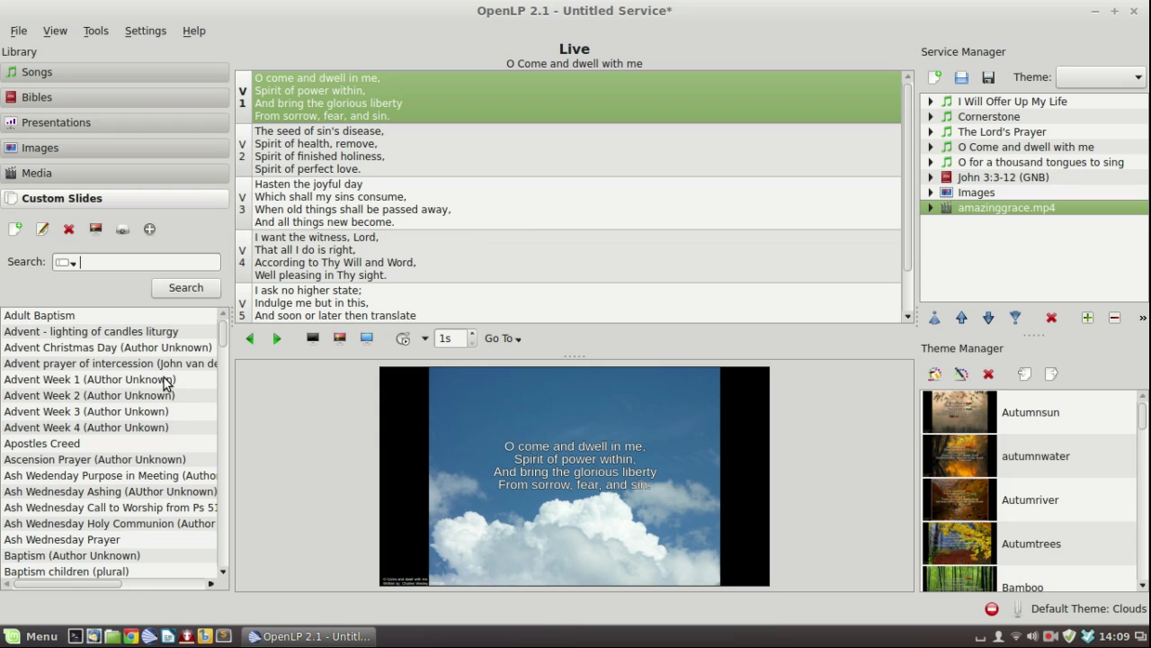
click(69, 263)
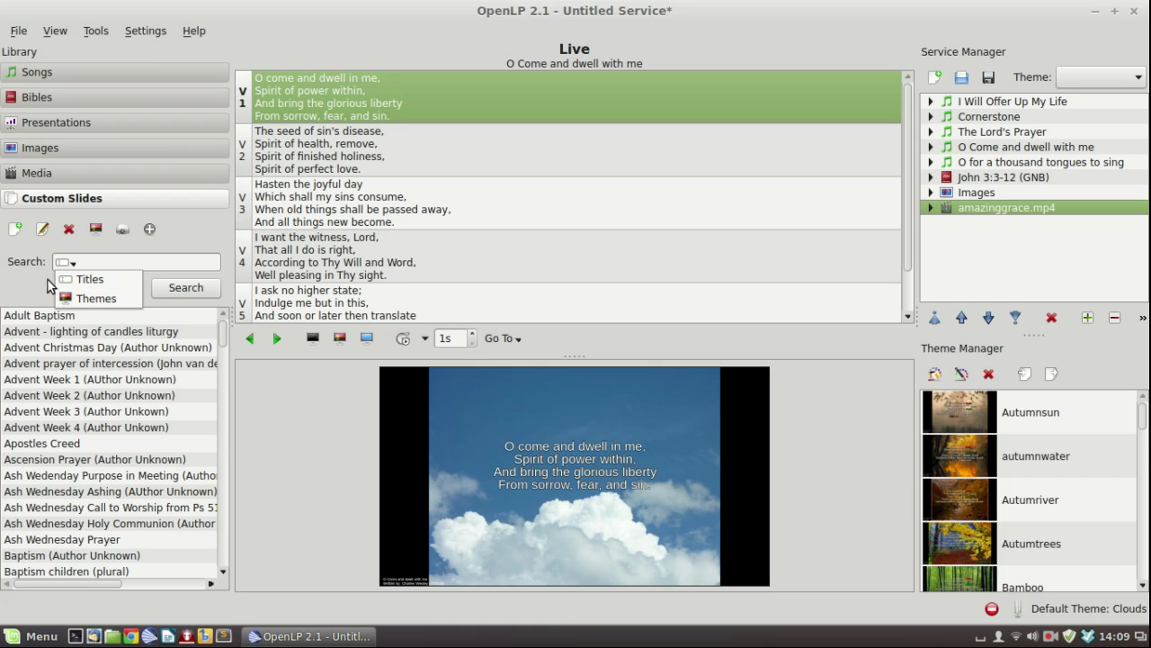
click(33, 290)
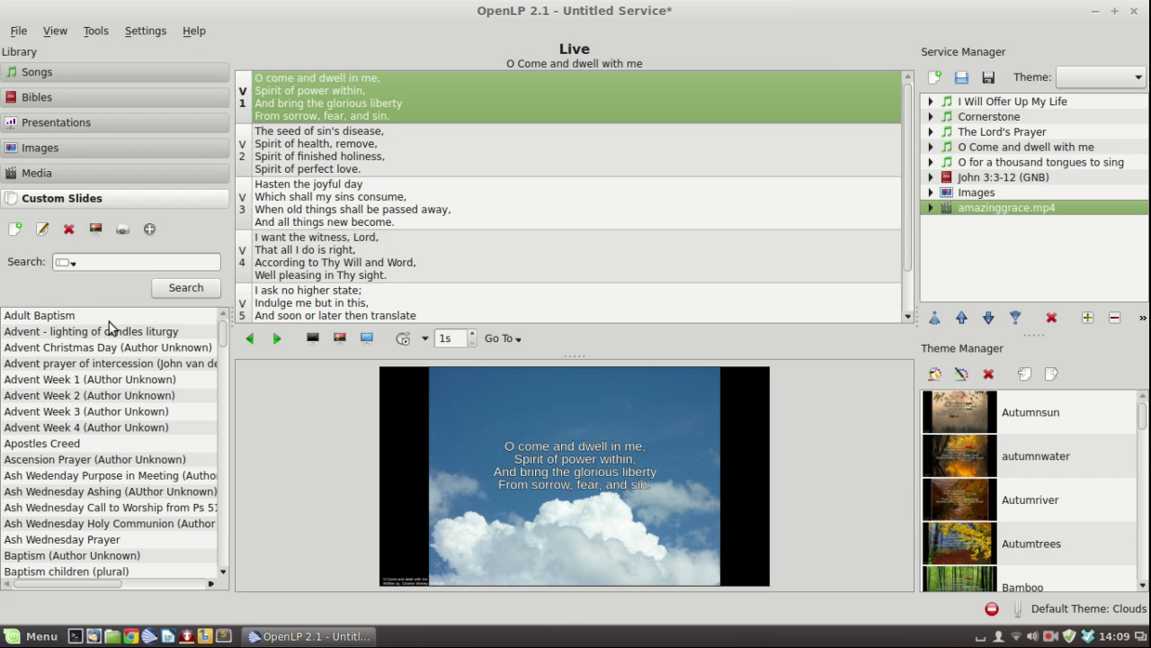
text(communion)
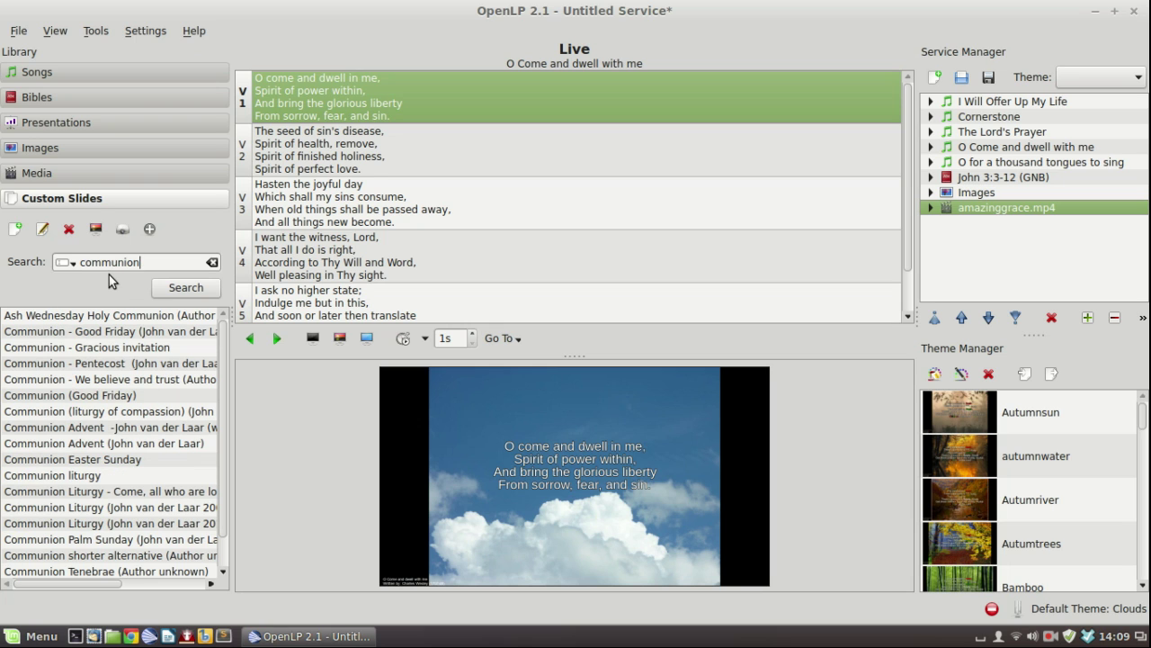
scroll(98, 431, down, 1)
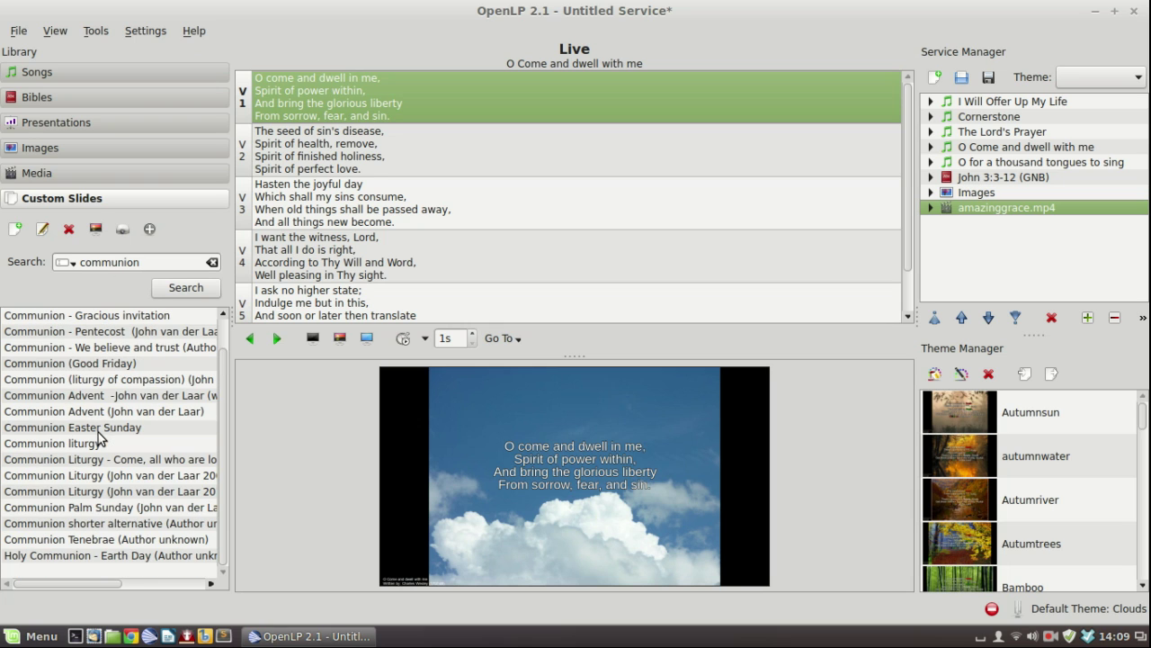
scroll(98, 432, up, 1)
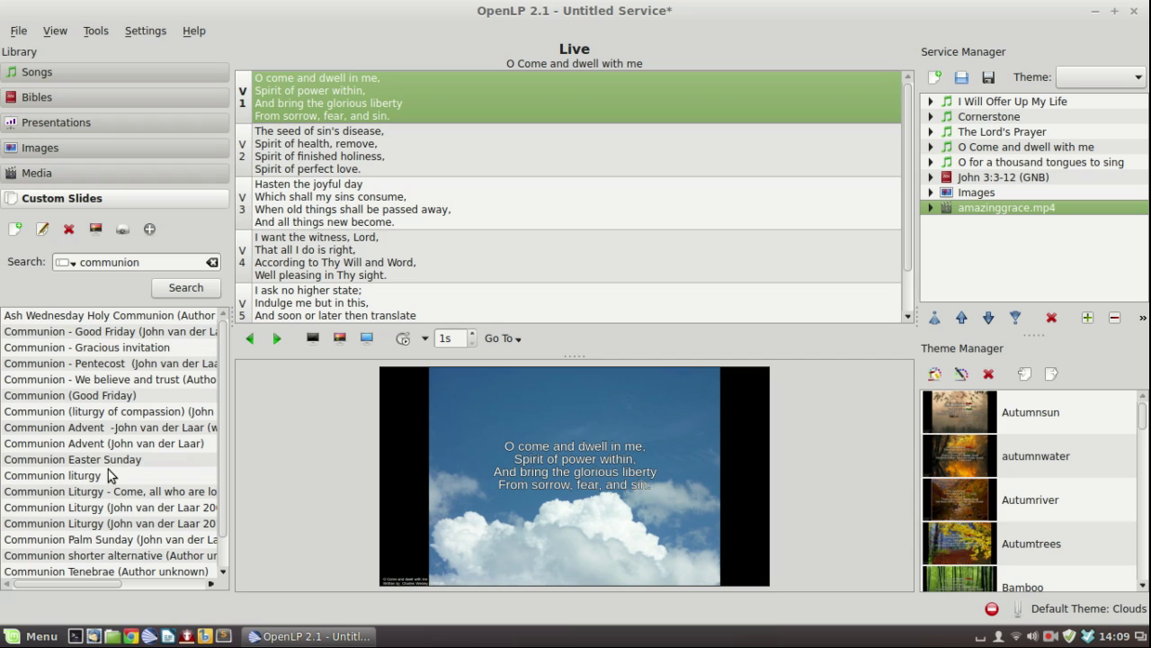
Step: Add the Communion liturgy custom slide to the end of the service and move it above amazinggrace.mp4
click(77, 477)
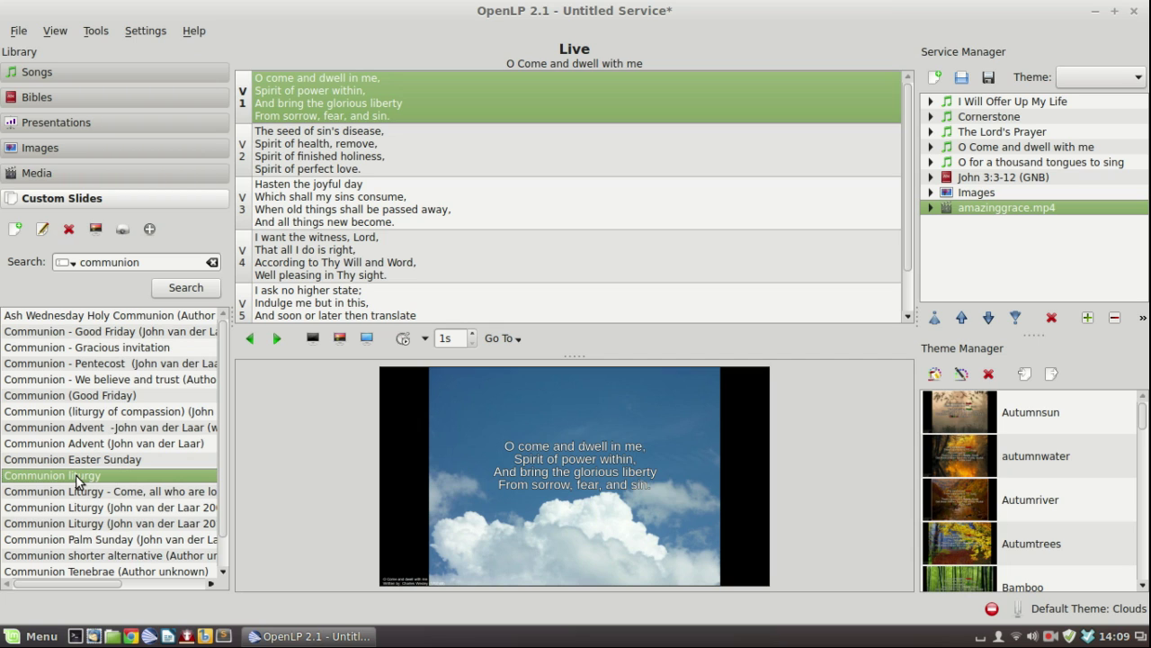
drag(27, 481, 958, 224)
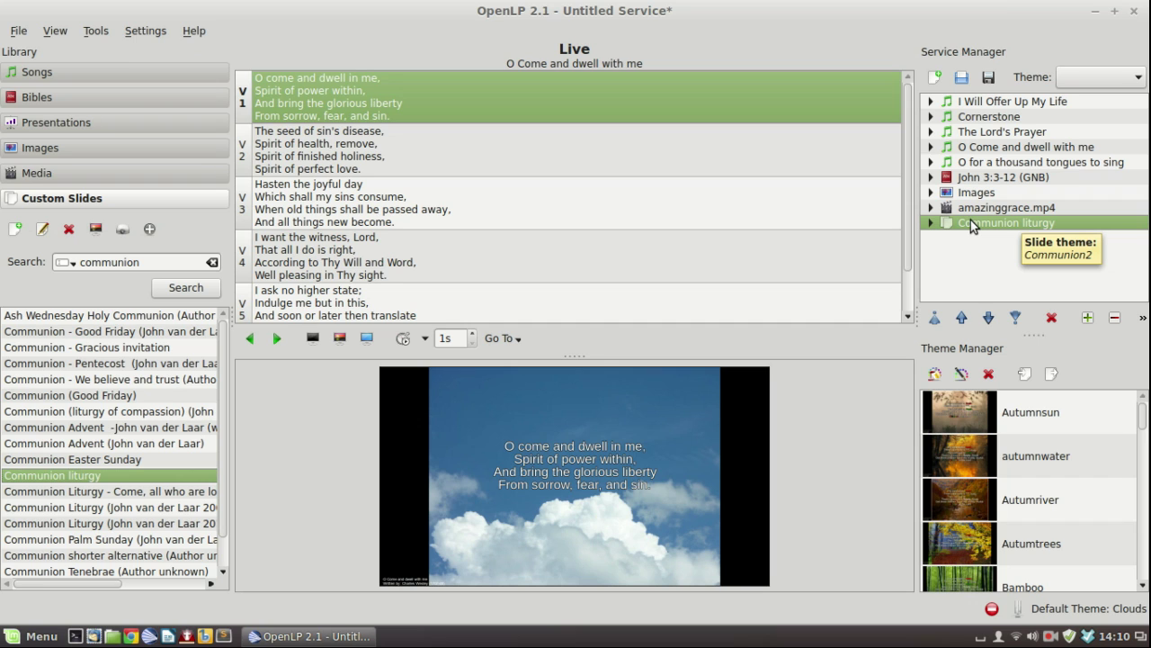
click(962, 319)
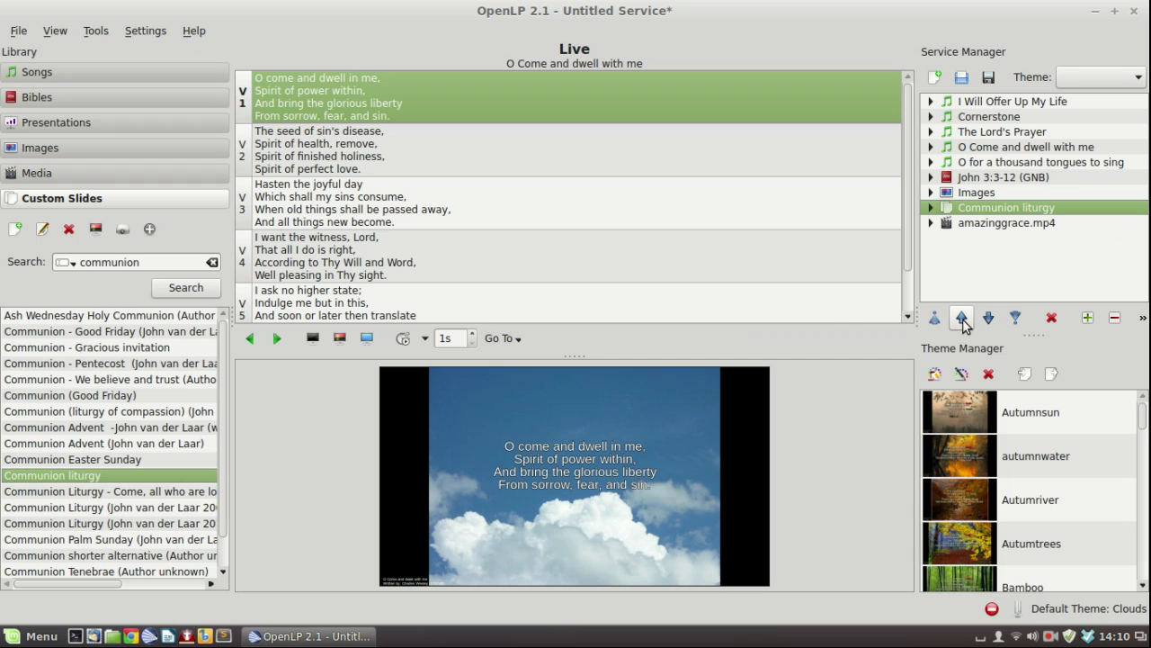
Step: Move amazinggrace.mp4 directly below The Lord's Prayer and move O for a thousand tongues to sing to the end of the service
click(984, 225)
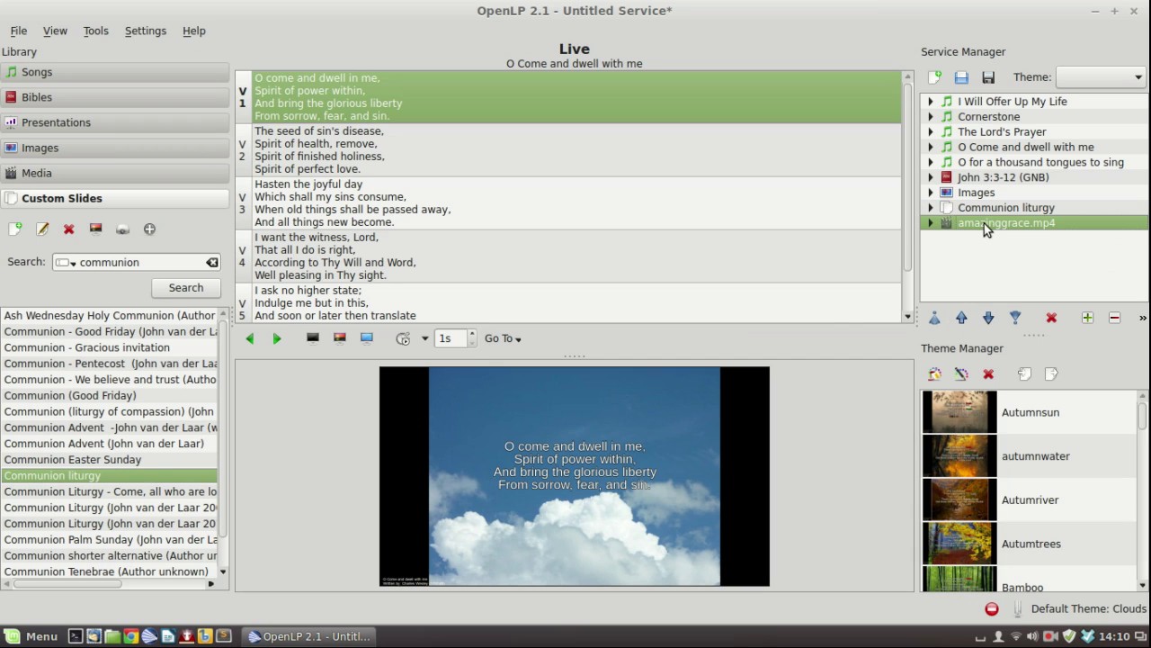
drag(984, 223, 990, 158)
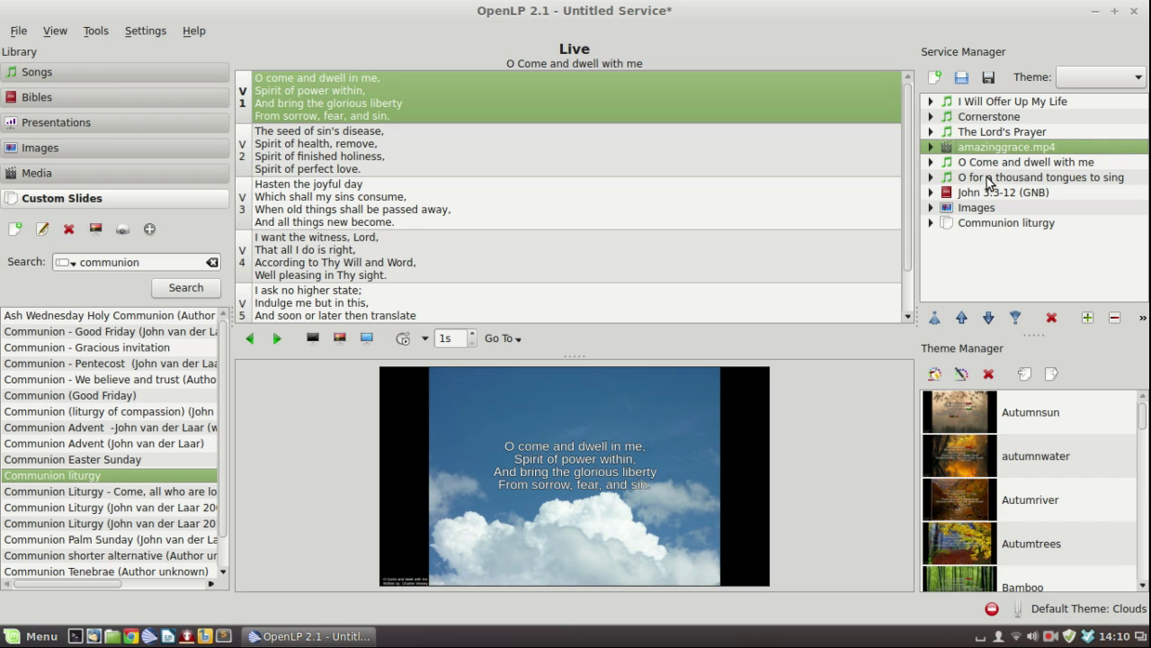
click(1014, 179)
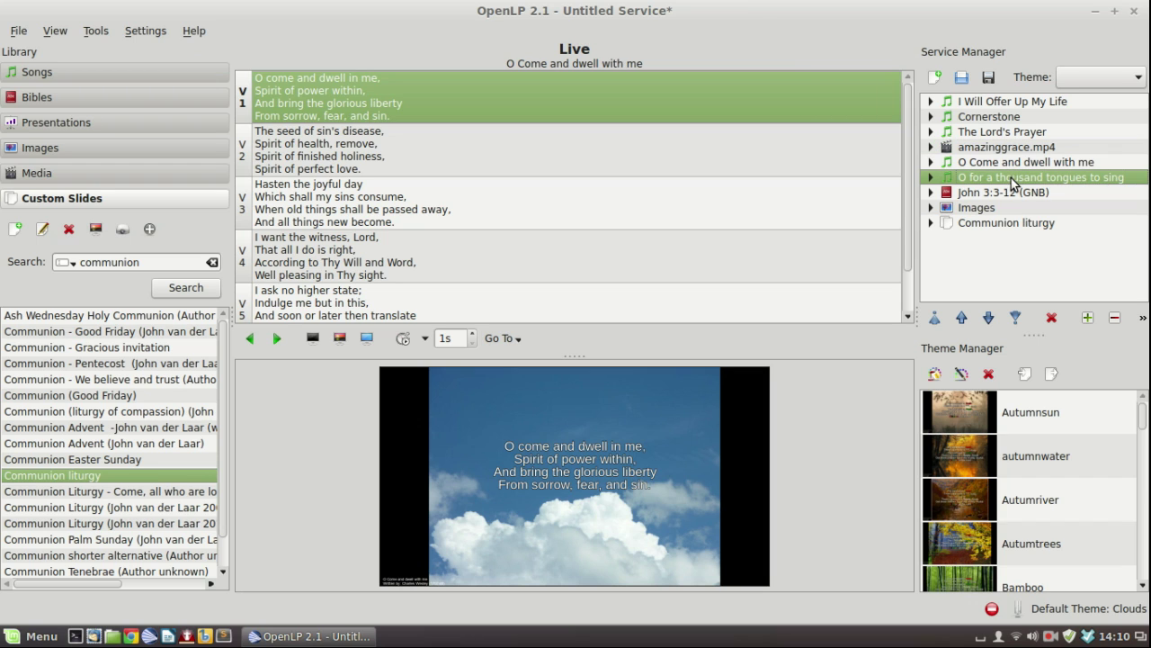
click(989, 317)
click(989, 317)
click(988, 318)
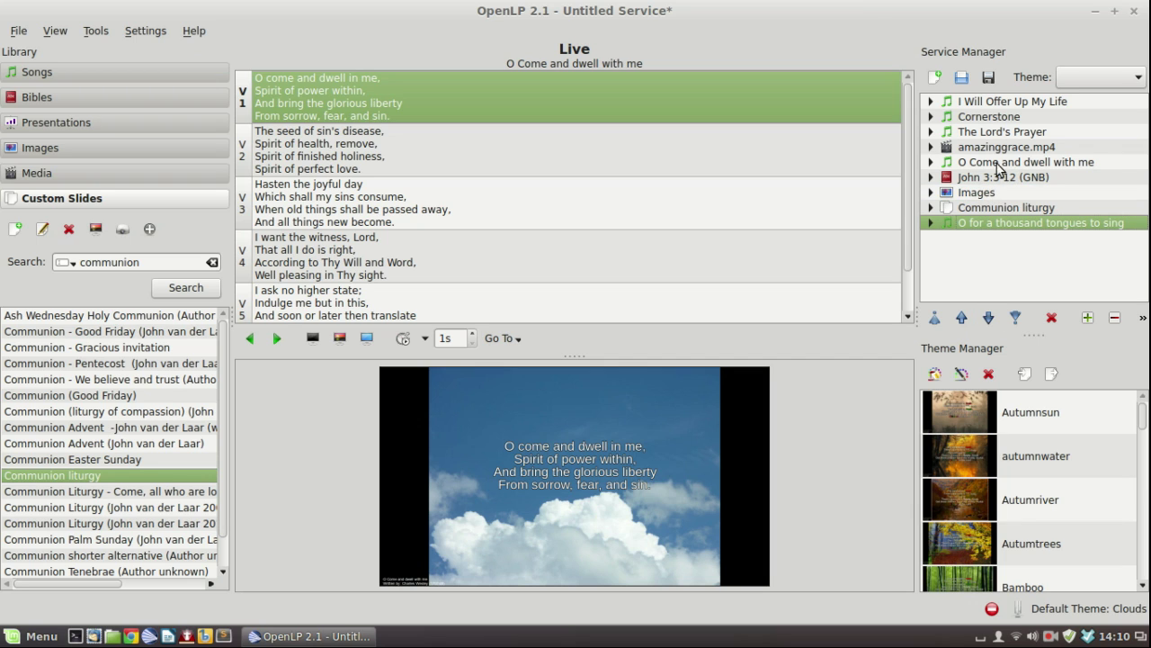
Step: Move amazinggrace.mp4 down in the service so it follows the John 3:3-12 reading
click(998, 147)
click(989, 319)
click(990, 319)
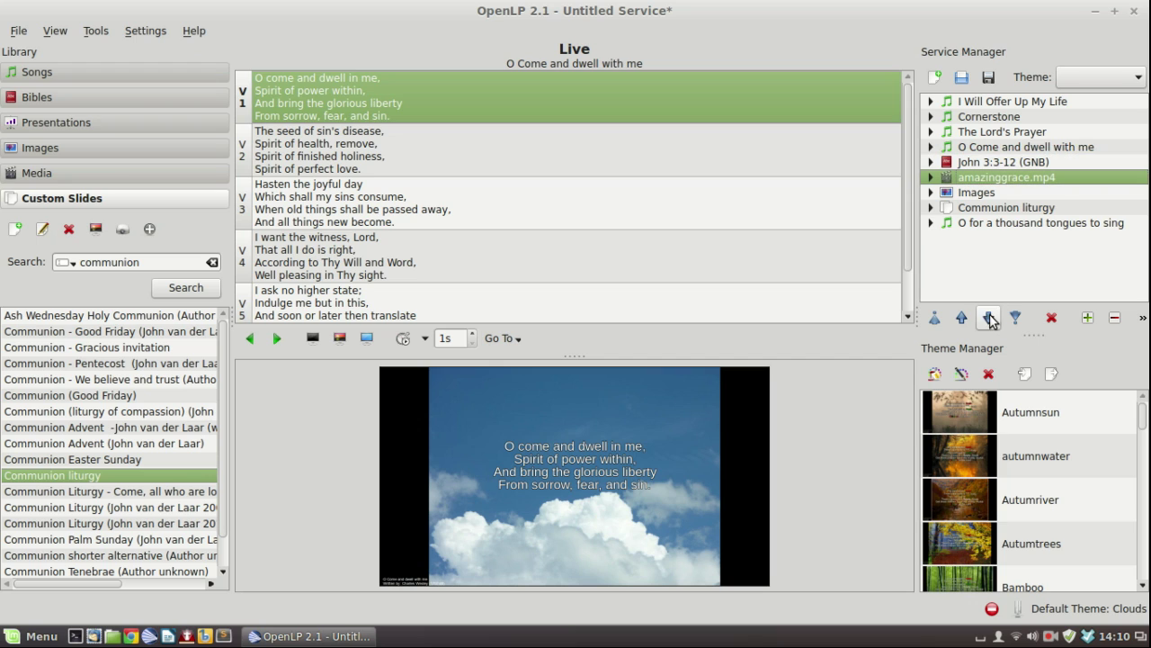
click(988, 117)
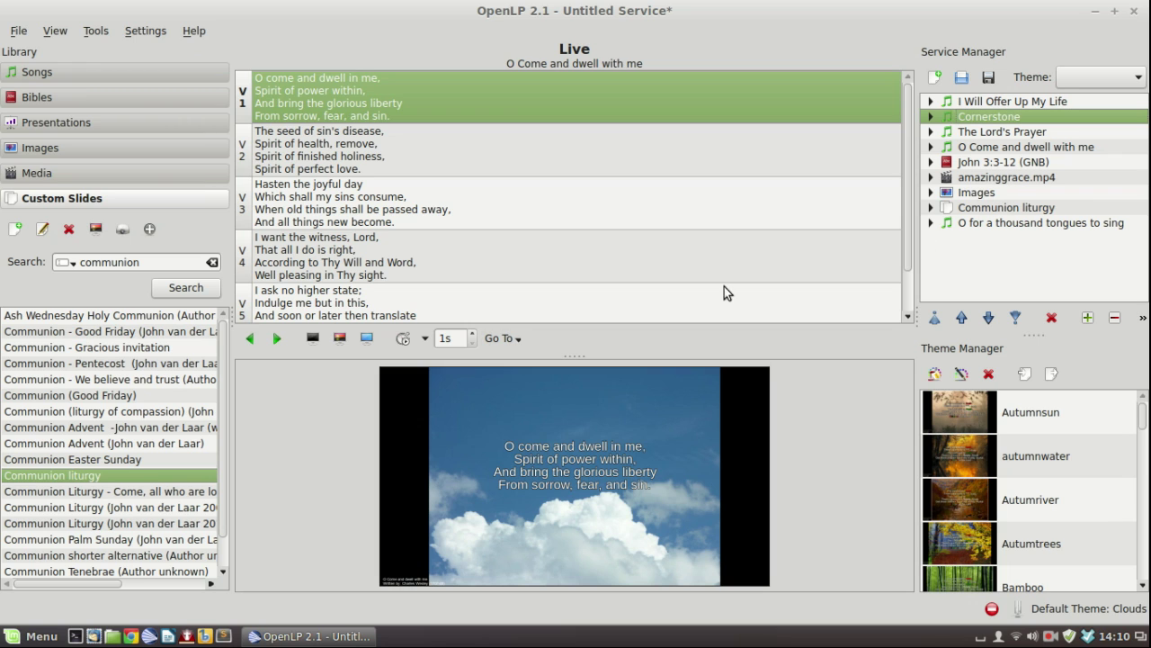
mouse_move(220, 335)
mouse_down()
mouse_move(229, 434)
mouse_move(229, 346)
mouse_up()
click(1017, 105)
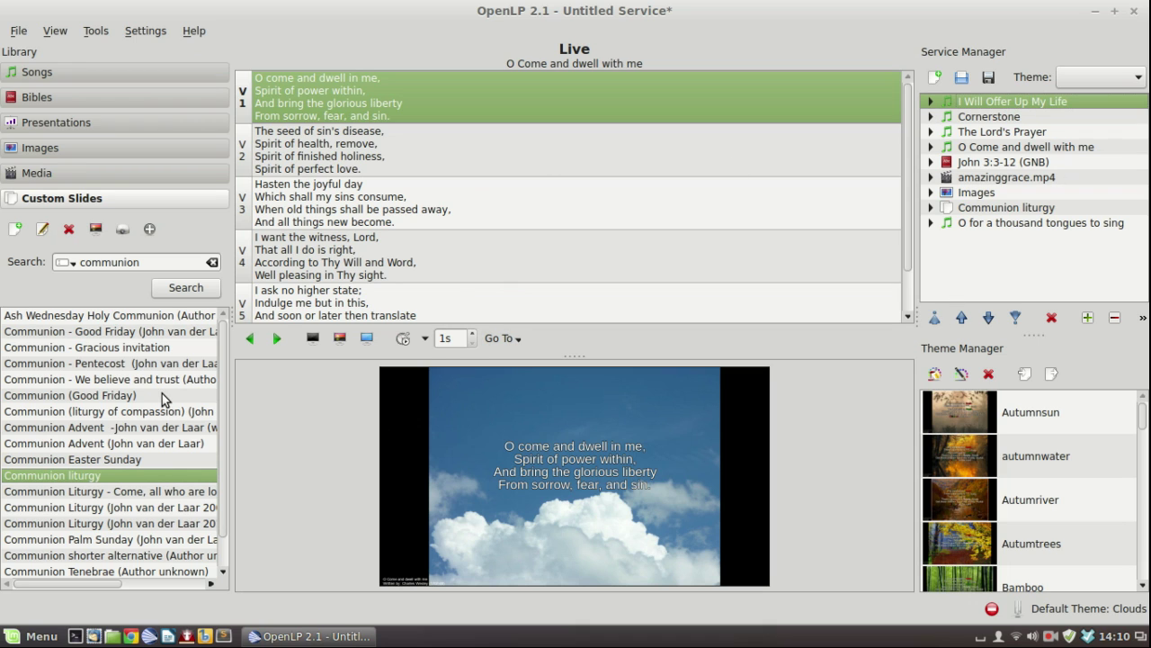
Step: Add creed.jpg from the image library to the service and move it up to be the first item
click(56, 149)
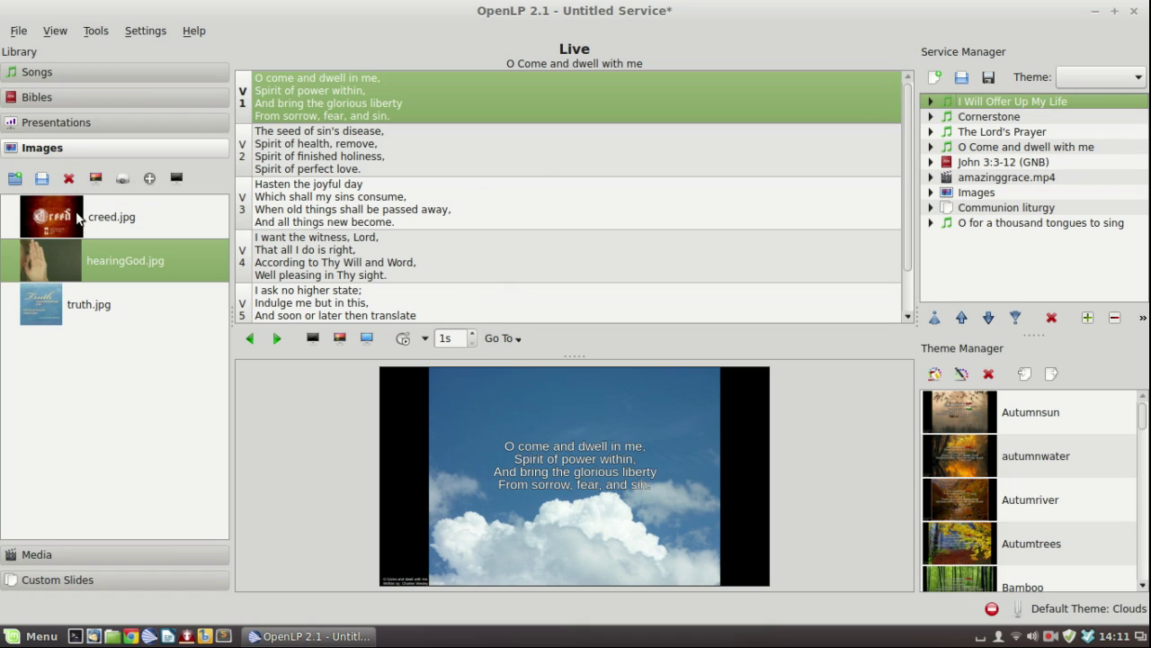
drag(81, 218, 981, 100)
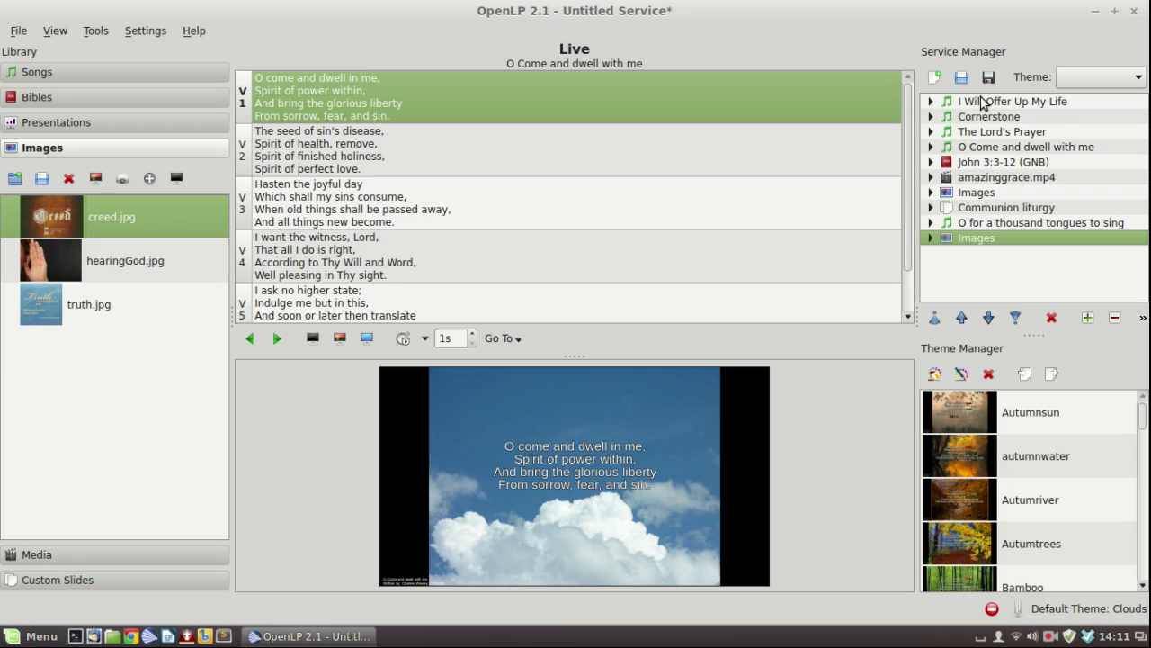
click(968, 318)
click(967, 319)
click(968, 319)
click(968, 319)
click(968, 318)
click(968, 318)
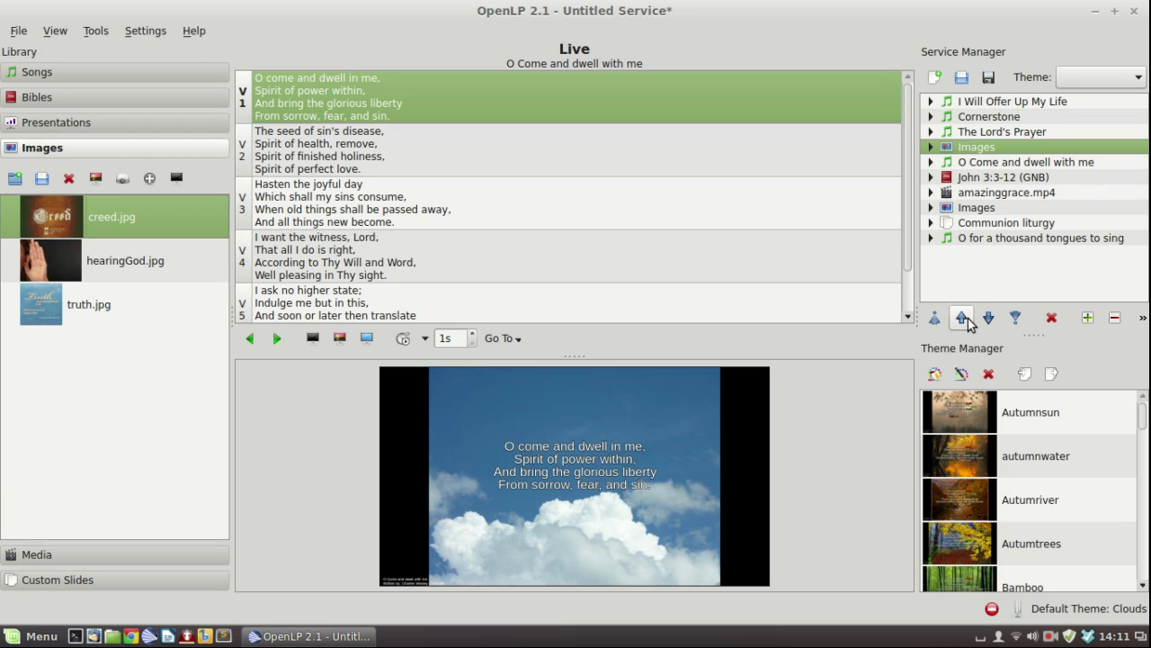
click(967, 319)
click(968, 319)
click(968, 318)
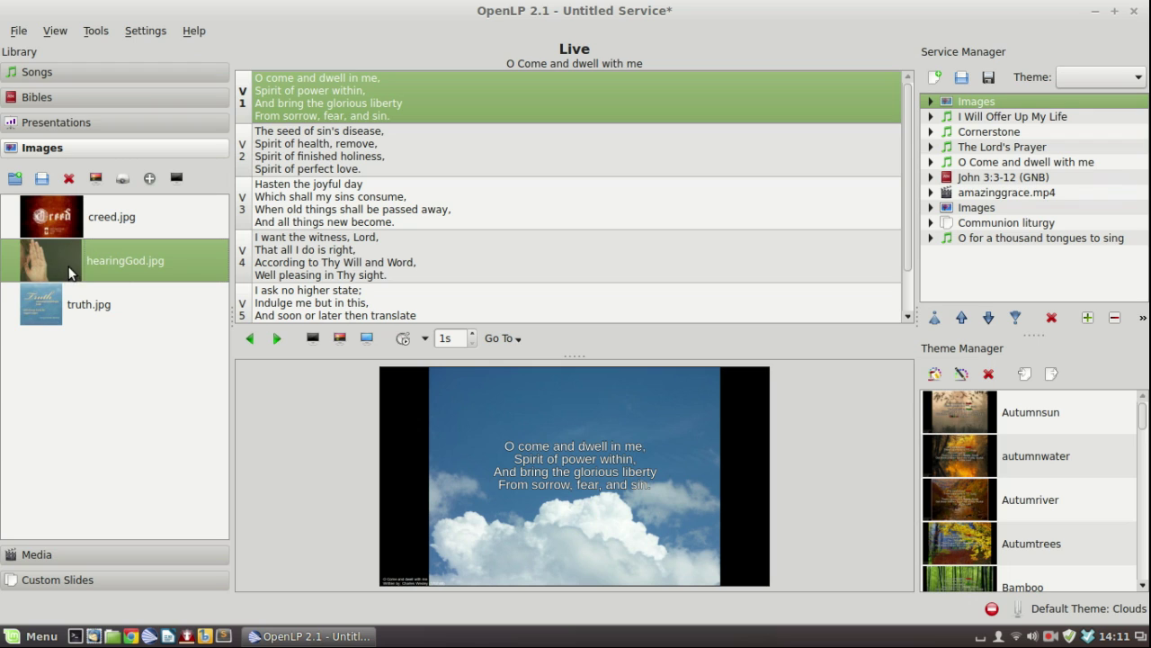
Step: Add hearingGod.jpg to the existing Images item at the start of the service and expand that item
drag(72, 270, 961, 100)
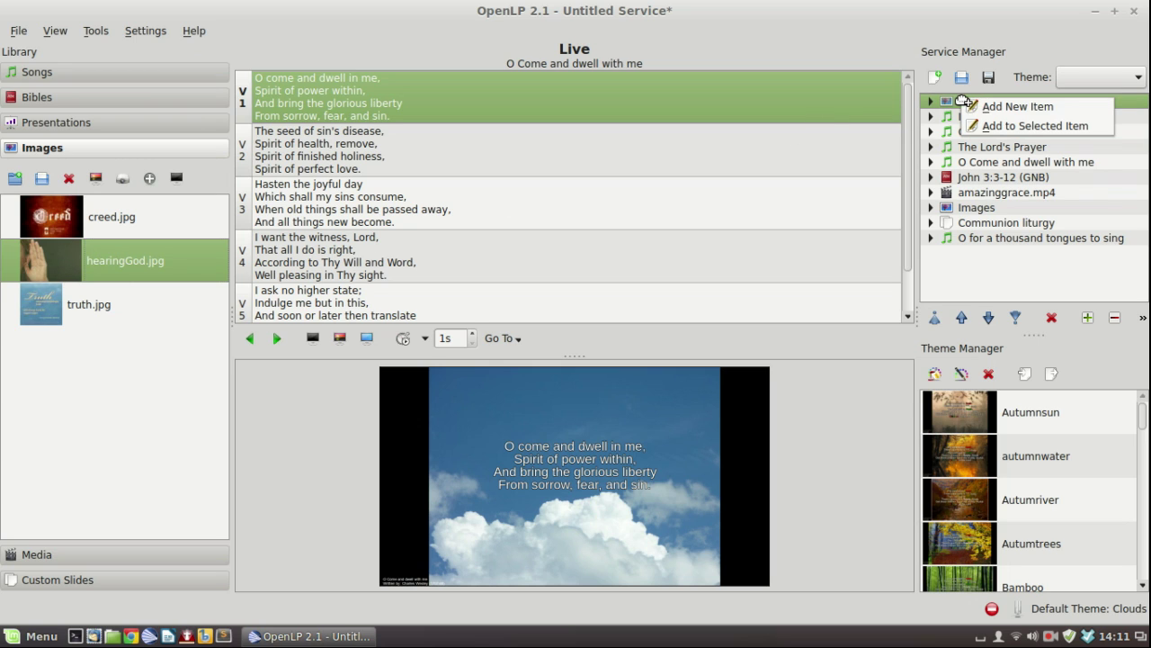
click(1063, 127)
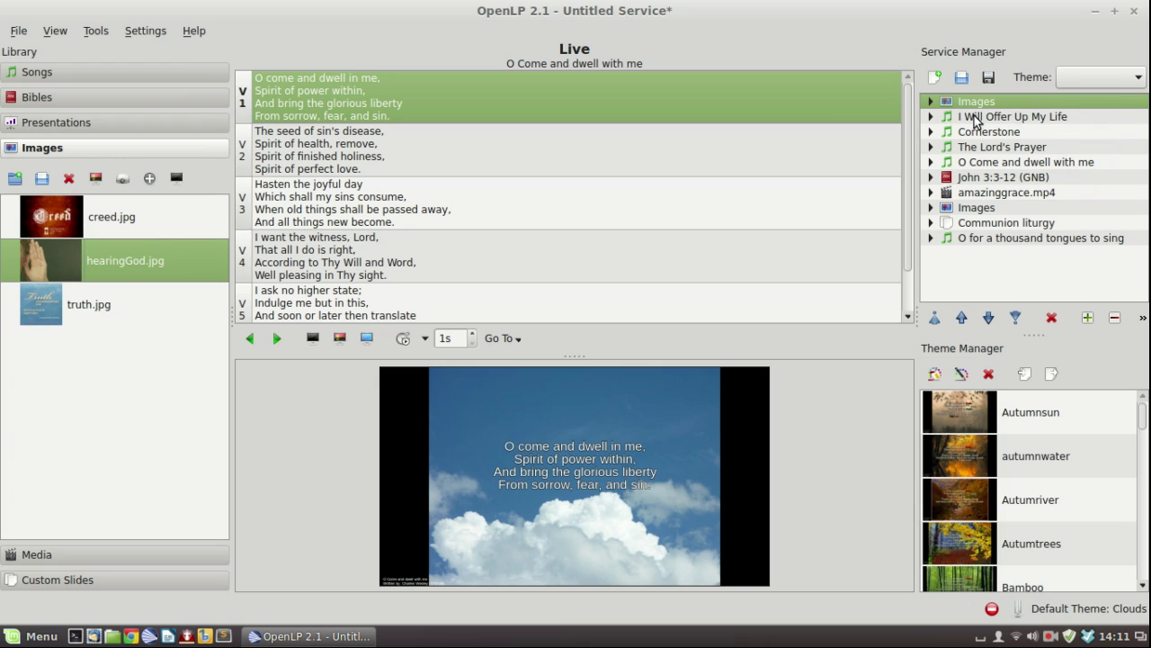
click(931, 101)
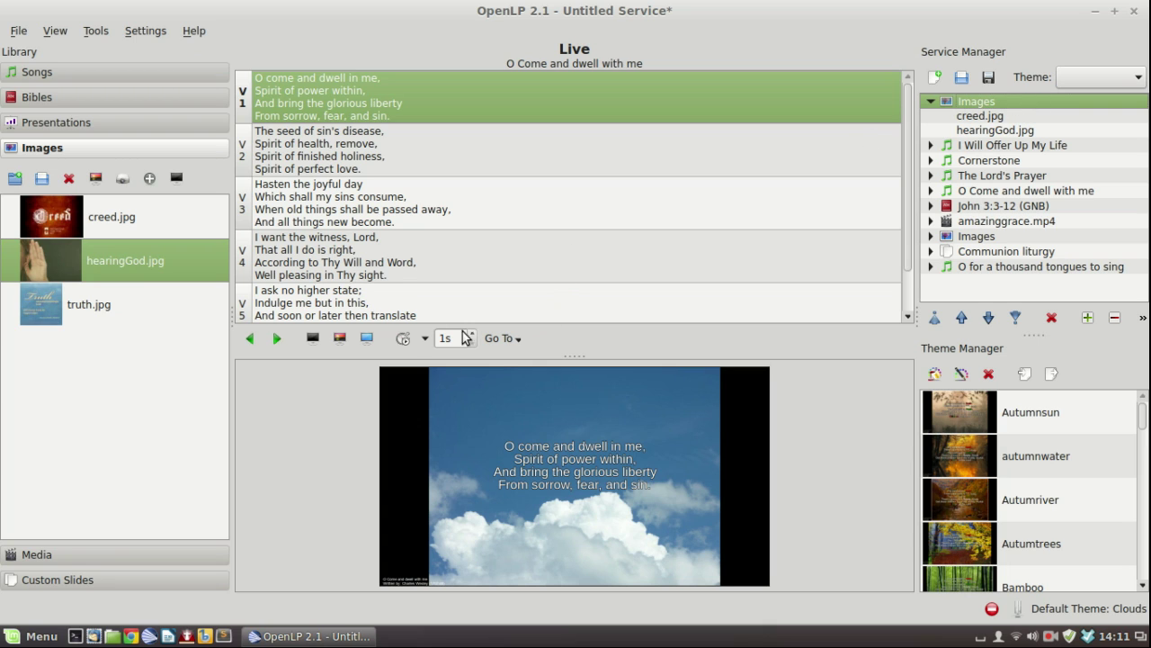
Step: Send creed.jpg from the first Images item live, start automatic slide playback at 1 s, and stop it again
click(1081, 115)
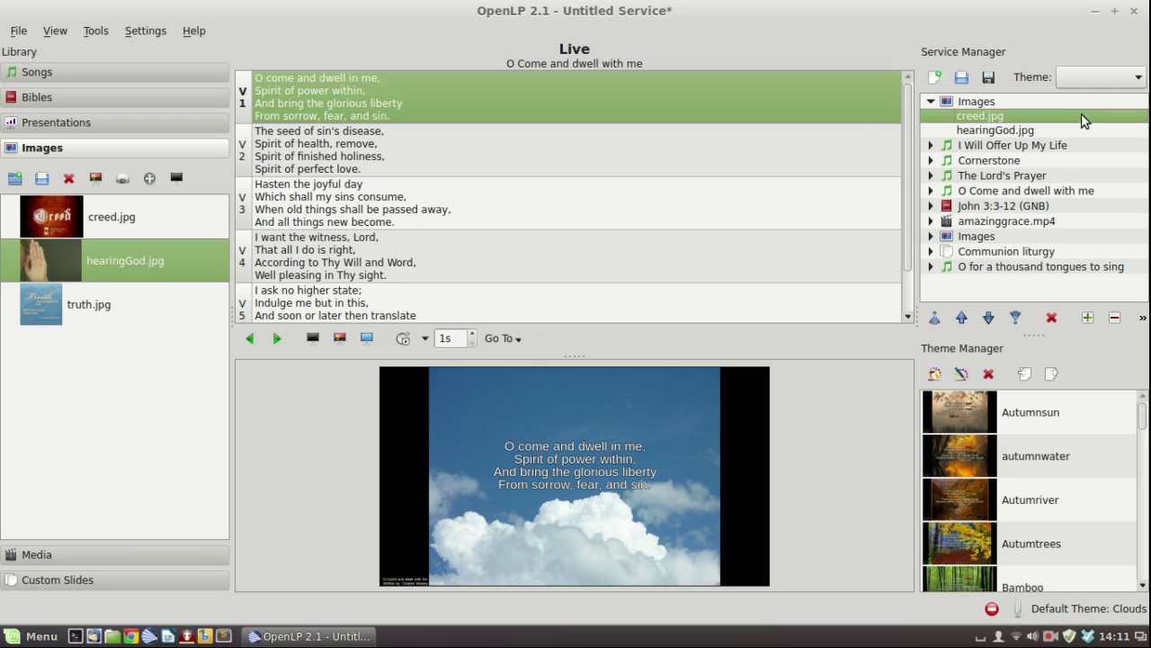
double_click(1081, 117)
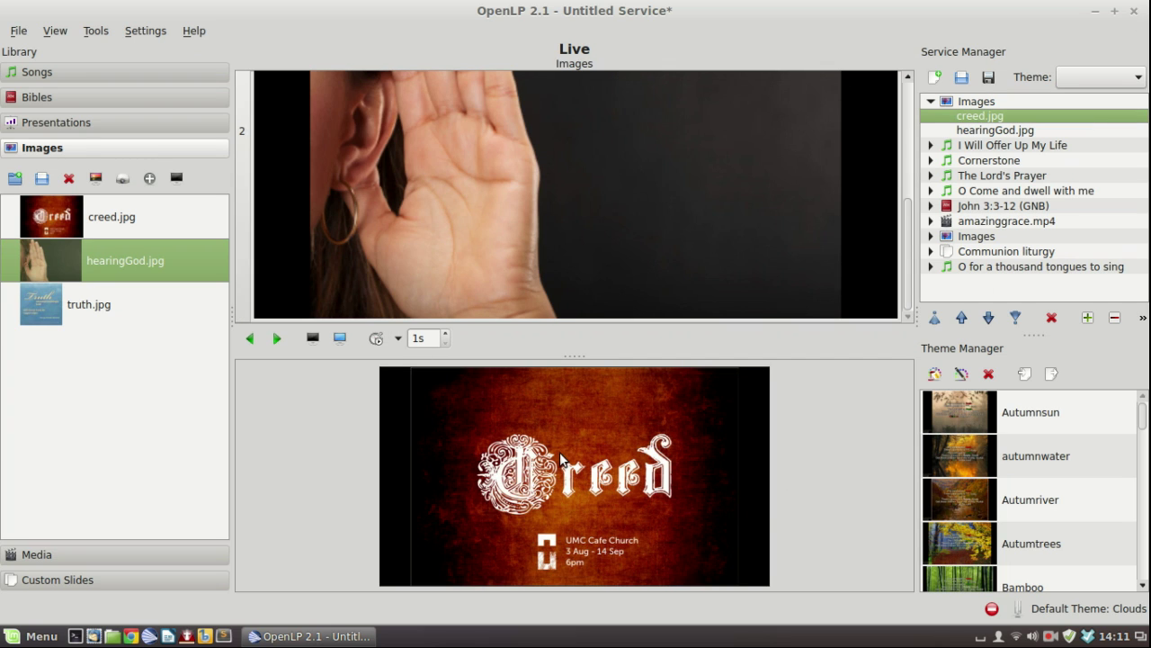
click(376, 338)
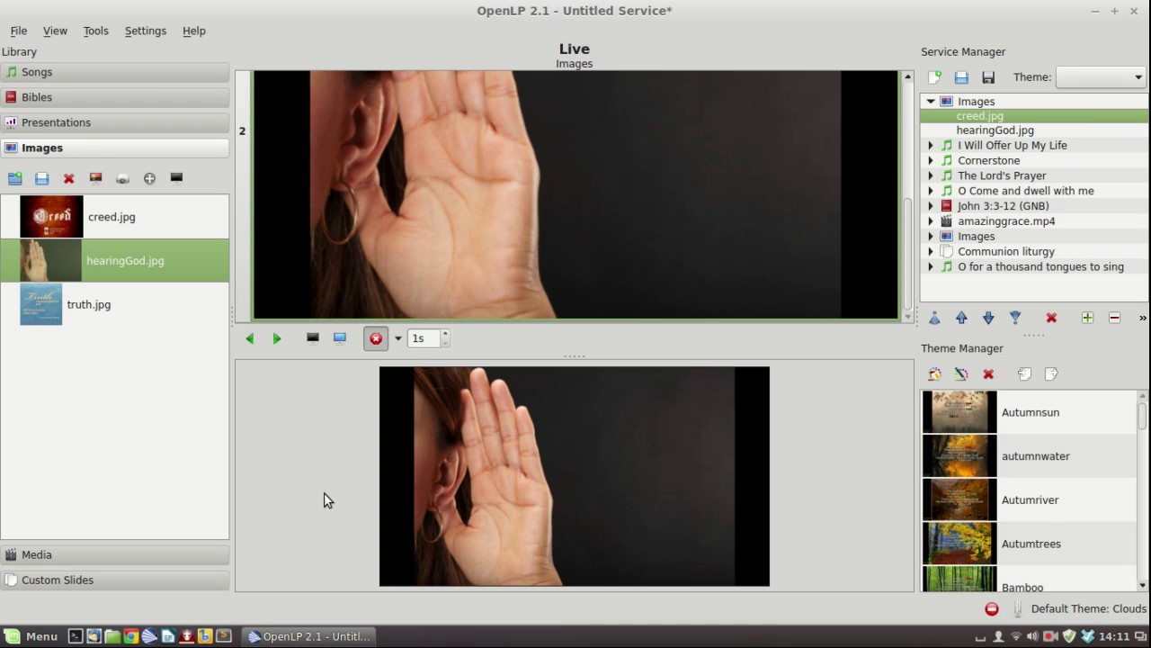
click(376, 338)
Step: Edit The Lord's Prayer from the service, changing "which" to "who" in the first line, save it, and expand its verses
click(1046, 146)
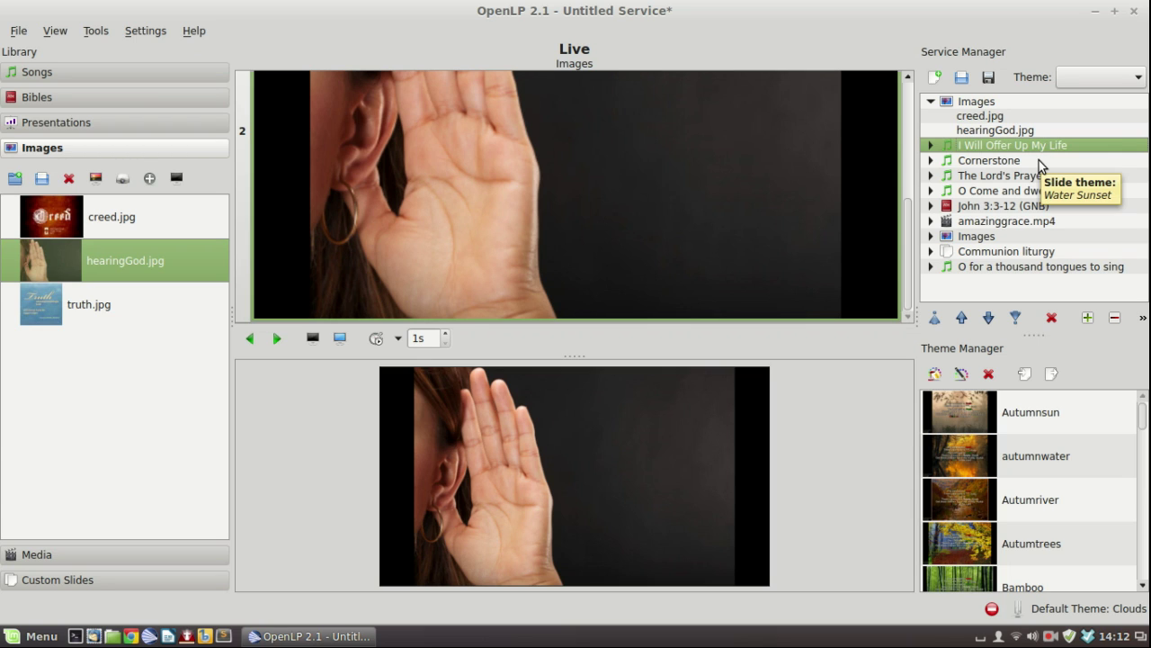
click(1028, 178)
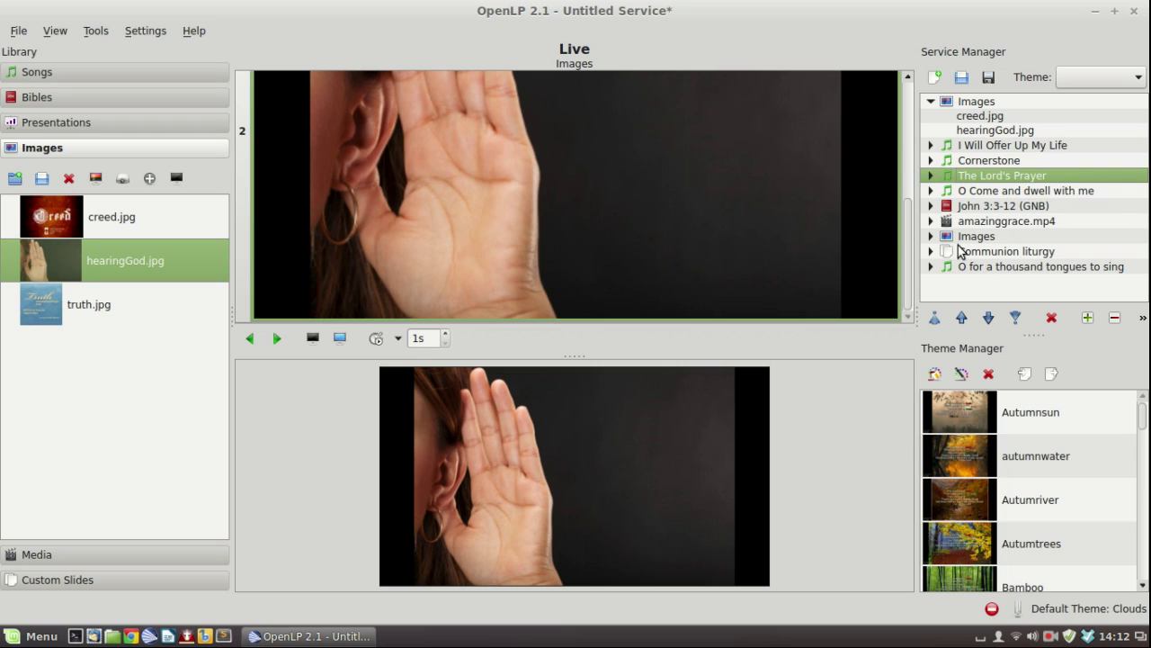
right_click(989, 179)
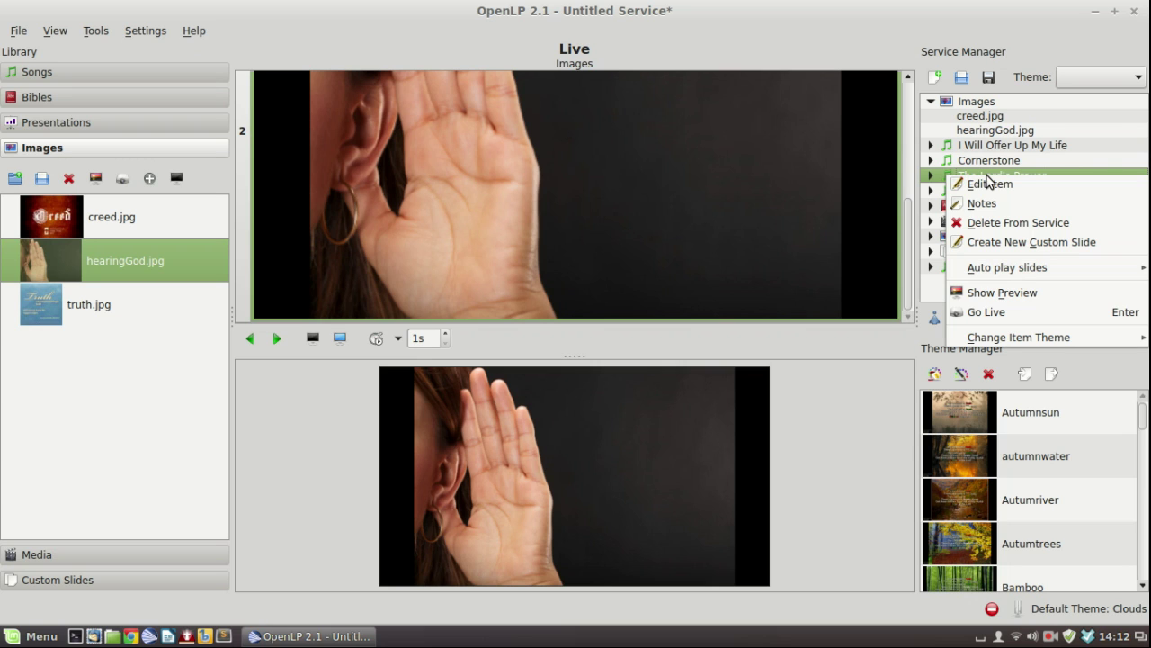
click(1014, 187)
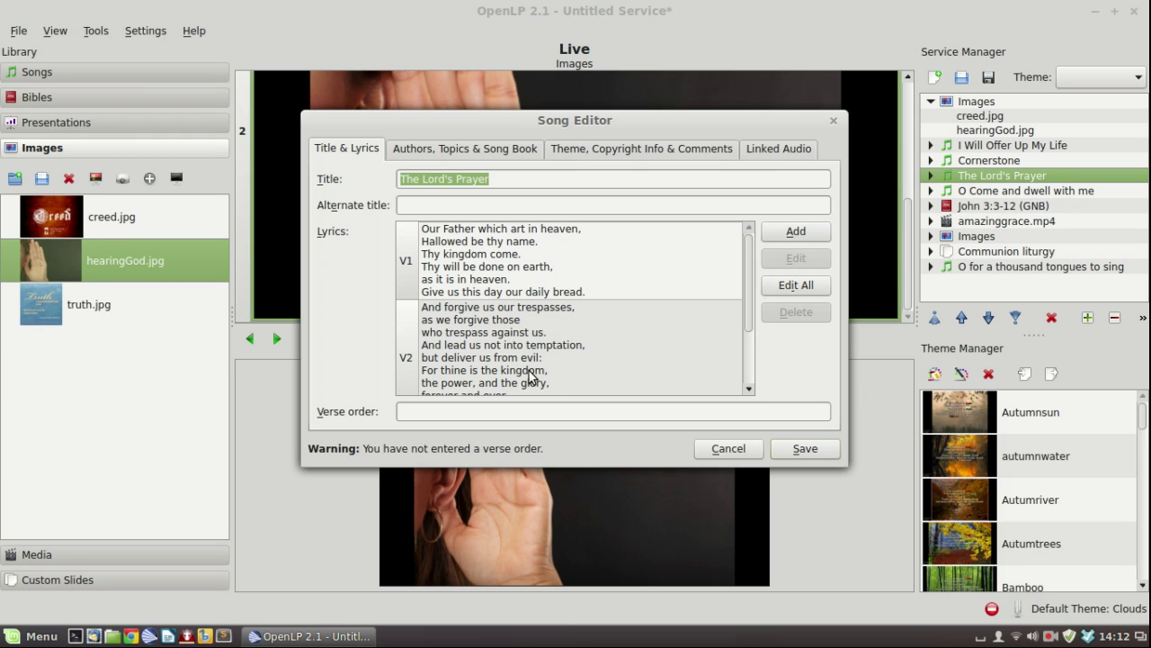
click(793, 289)
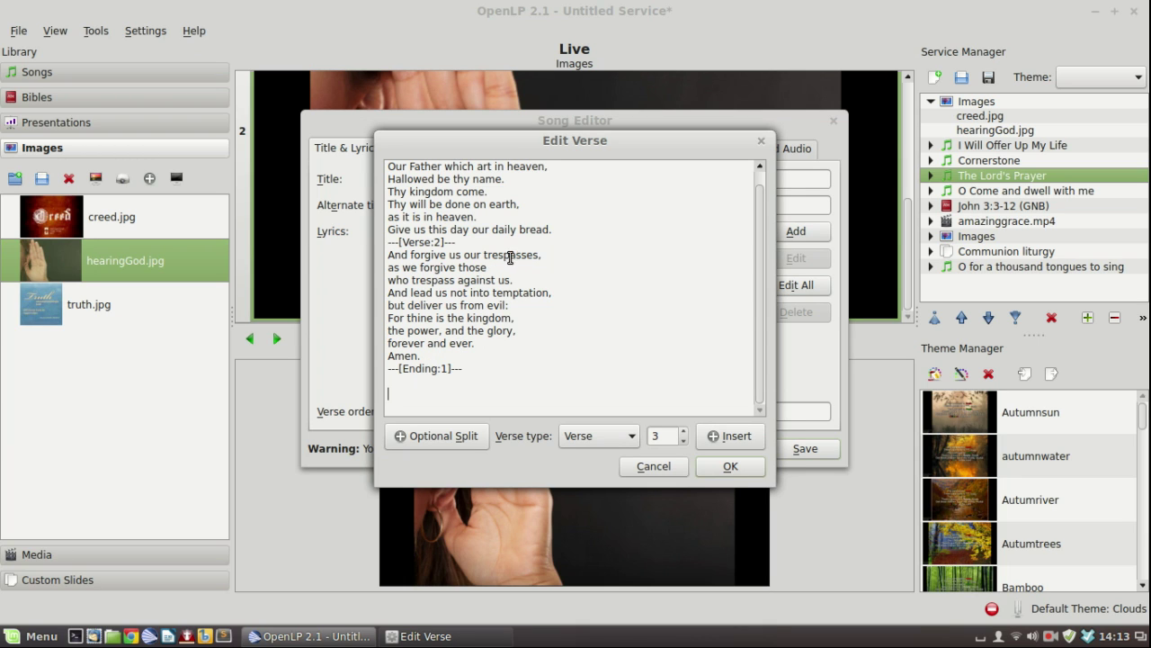
click(459, 169)
key(Delete)
key(Delete)
key(Delete)
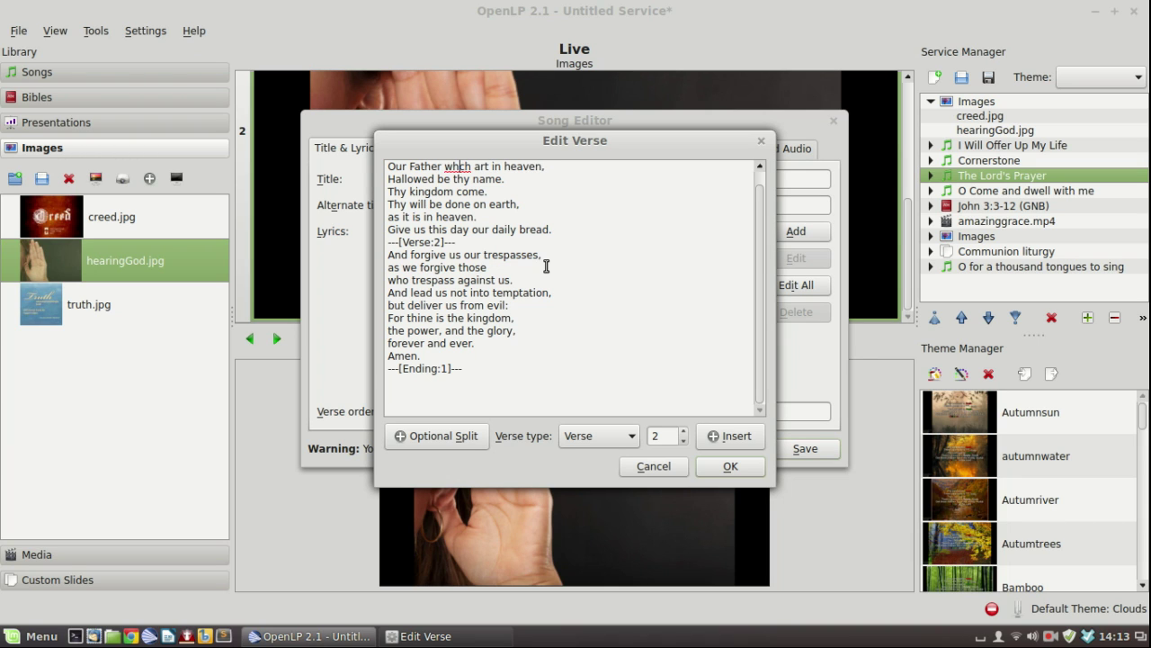
text(o)
click(729, 466)
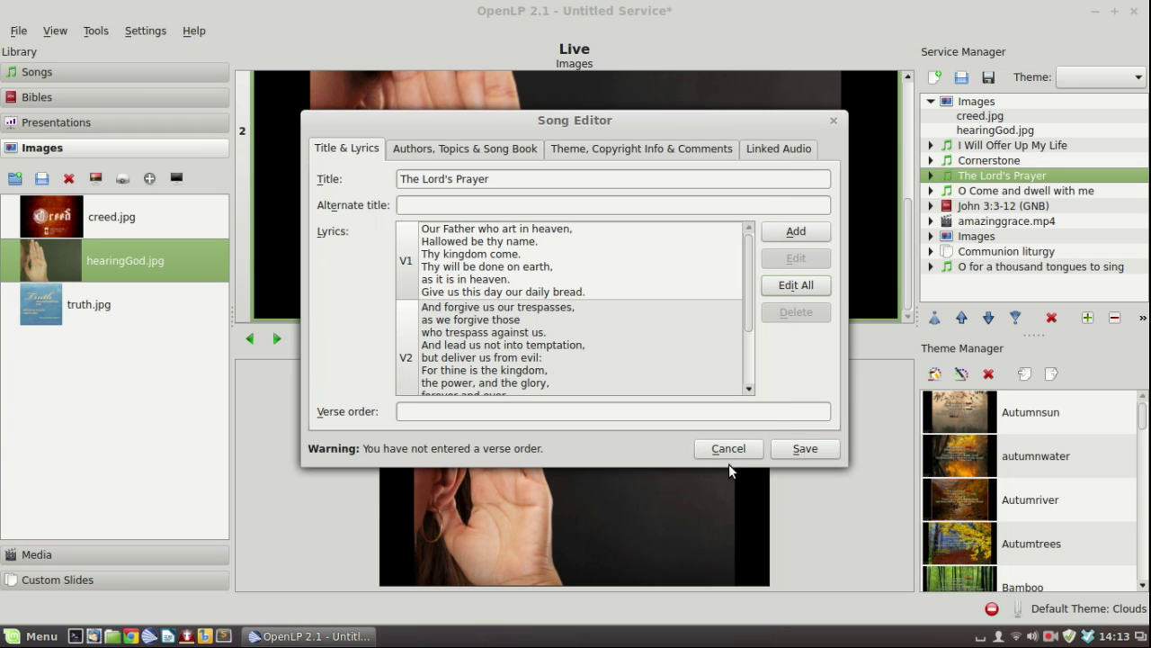
click(805, 449)
click(941, 177)
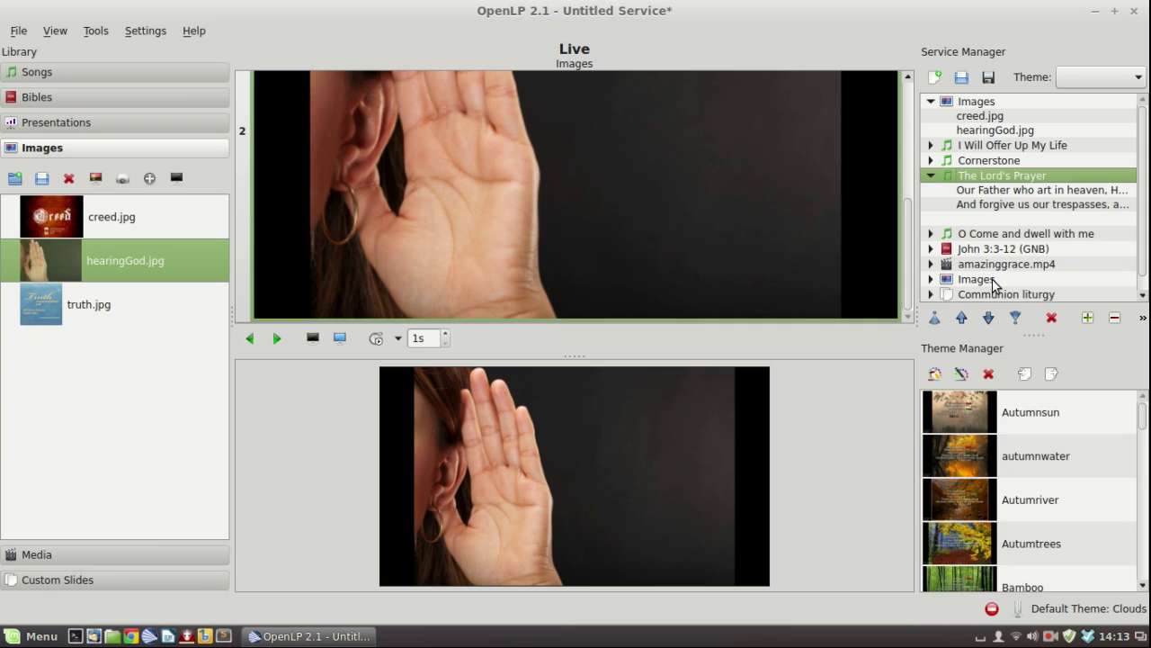
Step: Examine Cornerstone's verses and verse order in the song editor, and close it without saving
mouse_move(1028, 180)
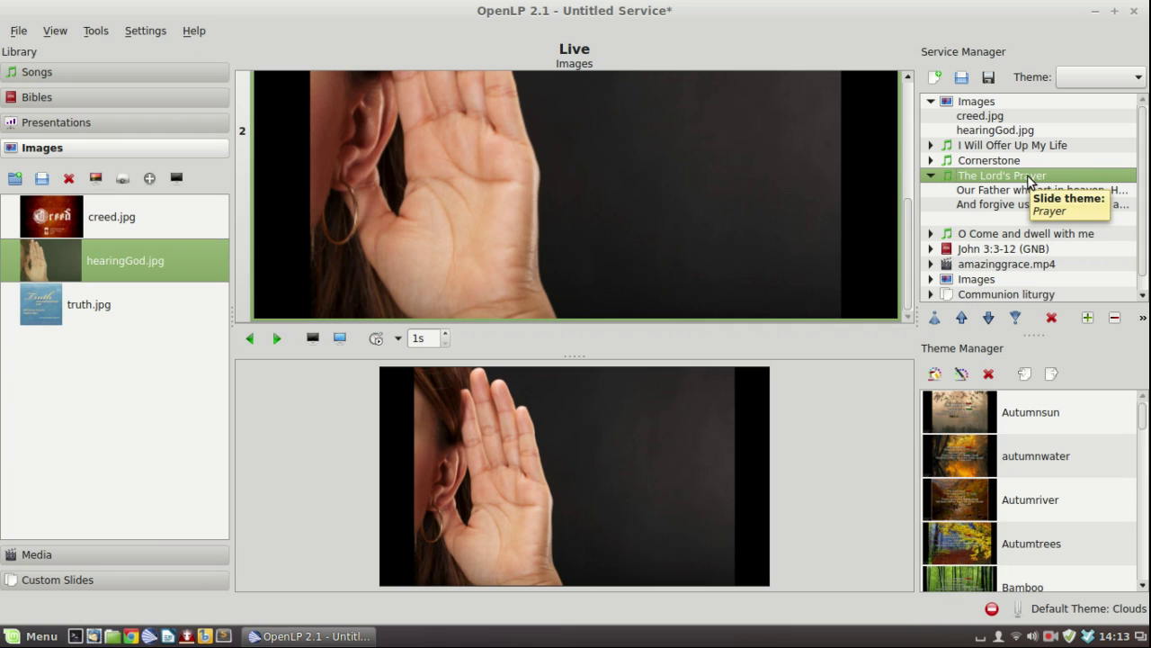
click(1007, 162)
right_click(1006, 162)
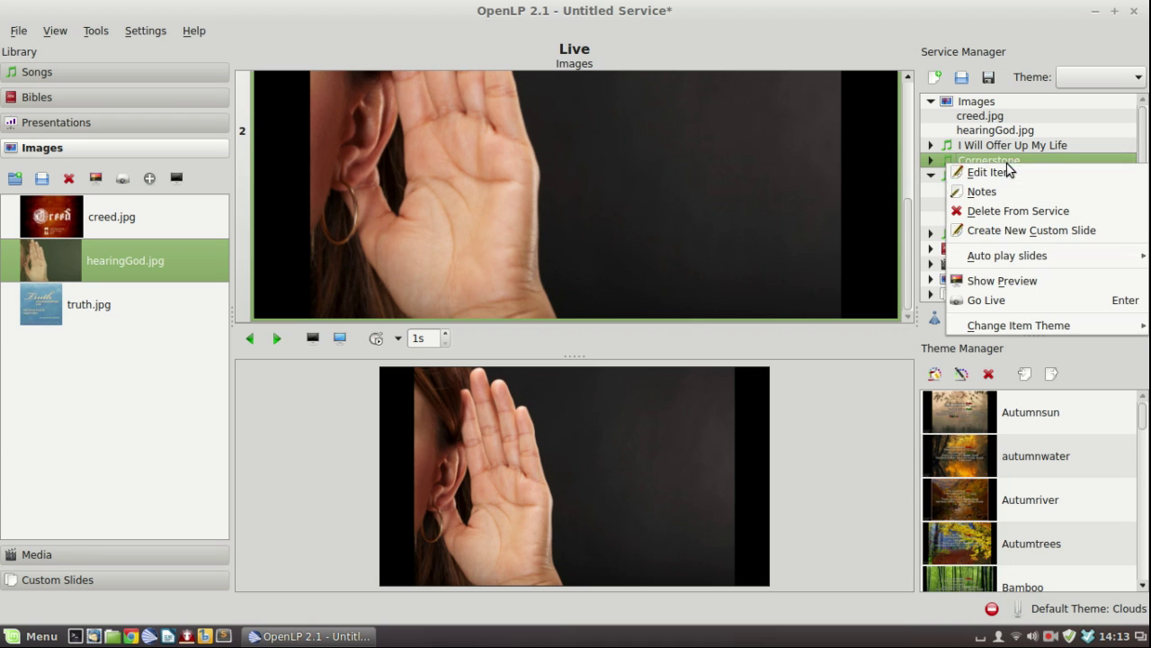
click(1017, 182)
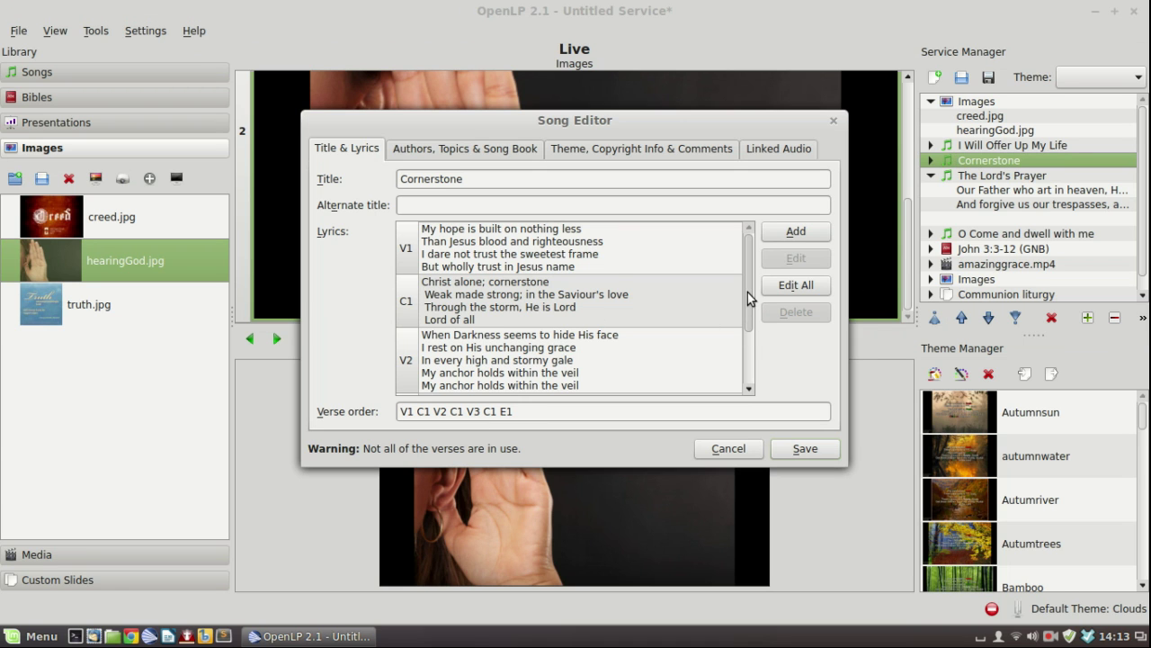
drag(746, 303, 759, 365)
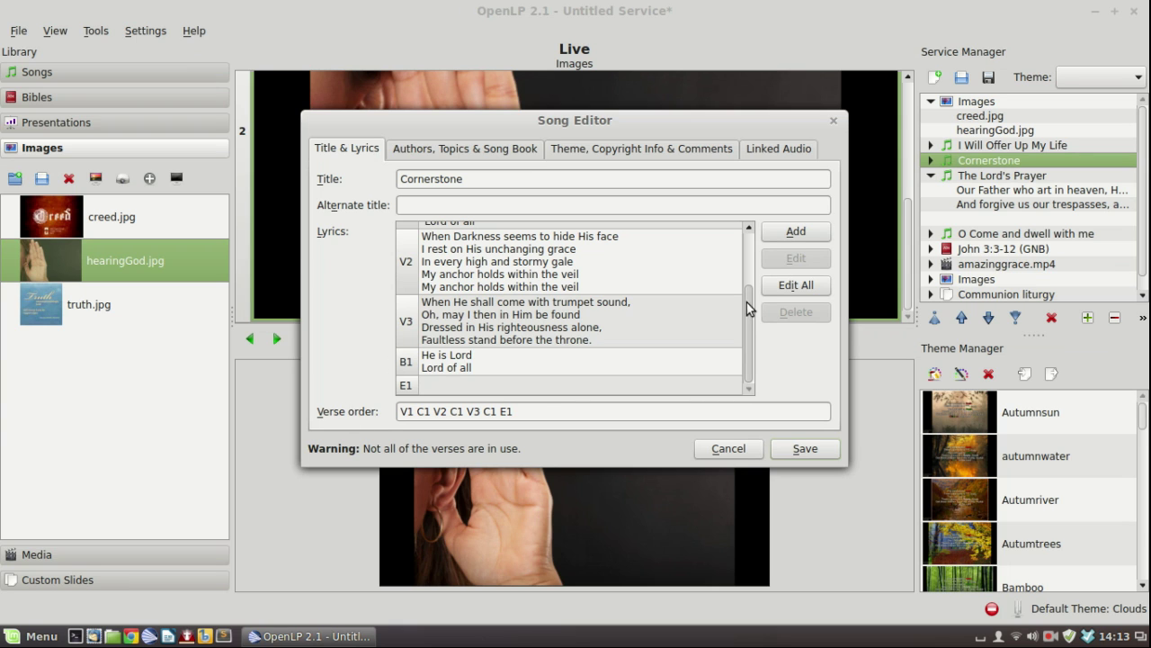
drag(749, 322, 754, 247)
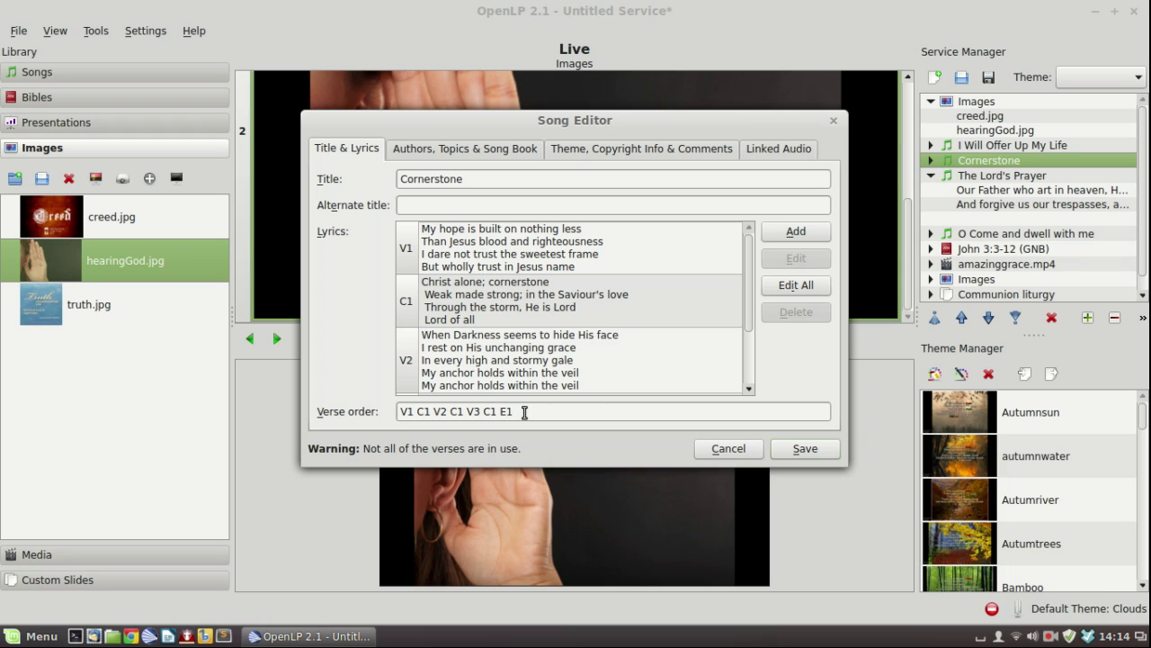
text(C1)
click(737, 449)
Step: Expand Cornerstone in the service, send its first verse live, and look through its sequence of slides
click(932, 160)
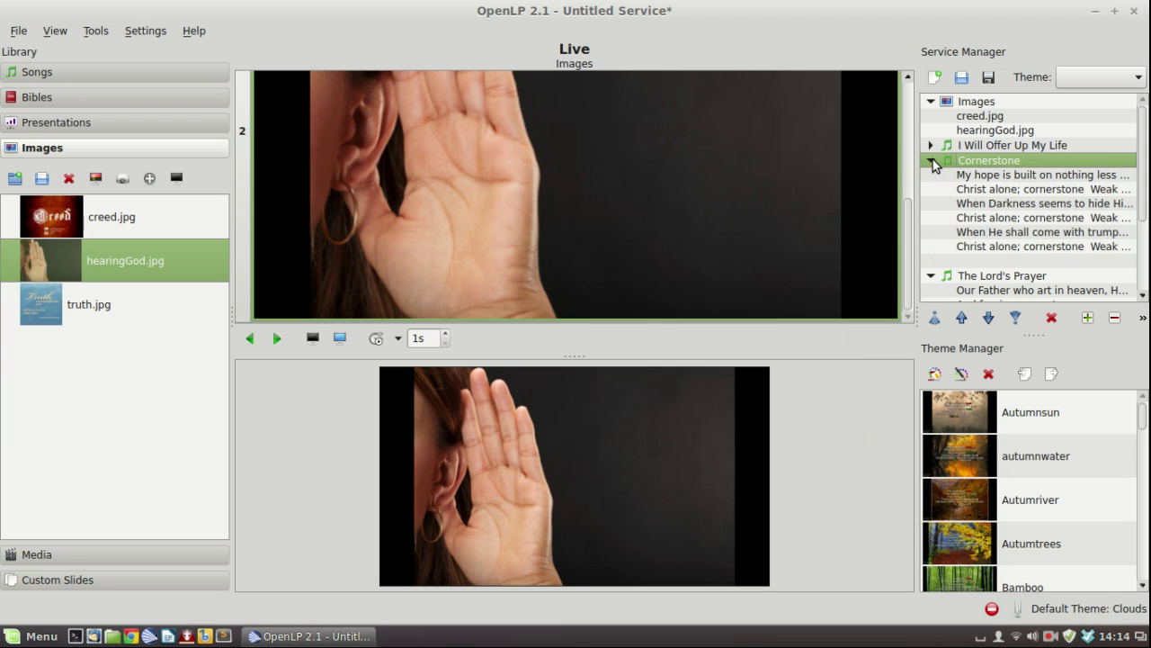
double_click(1006, 176)
scroll(733, 225, down, 3)
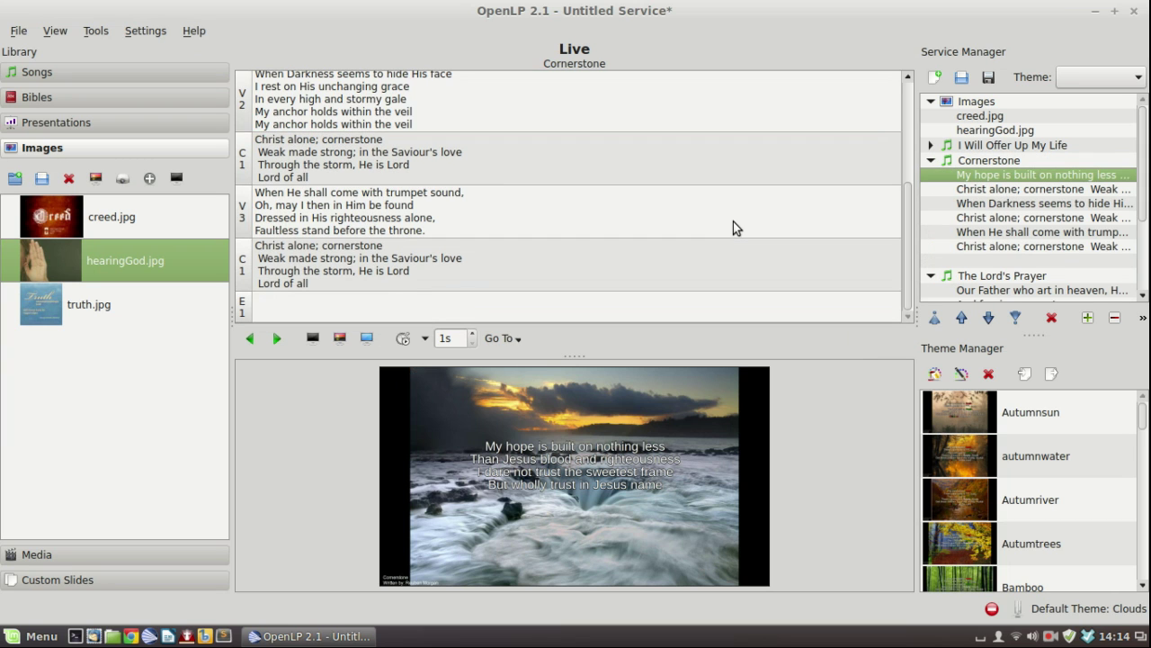